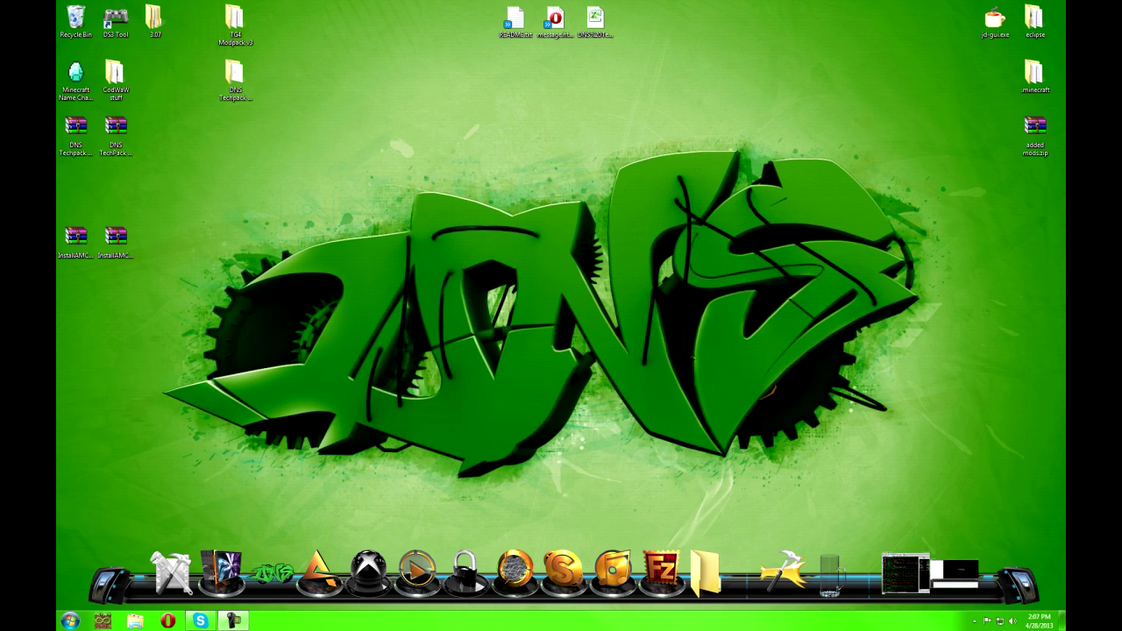
{"action": "left_click_drag", "start_coordinate": [70, 210], "coordinate": [124, 254]}
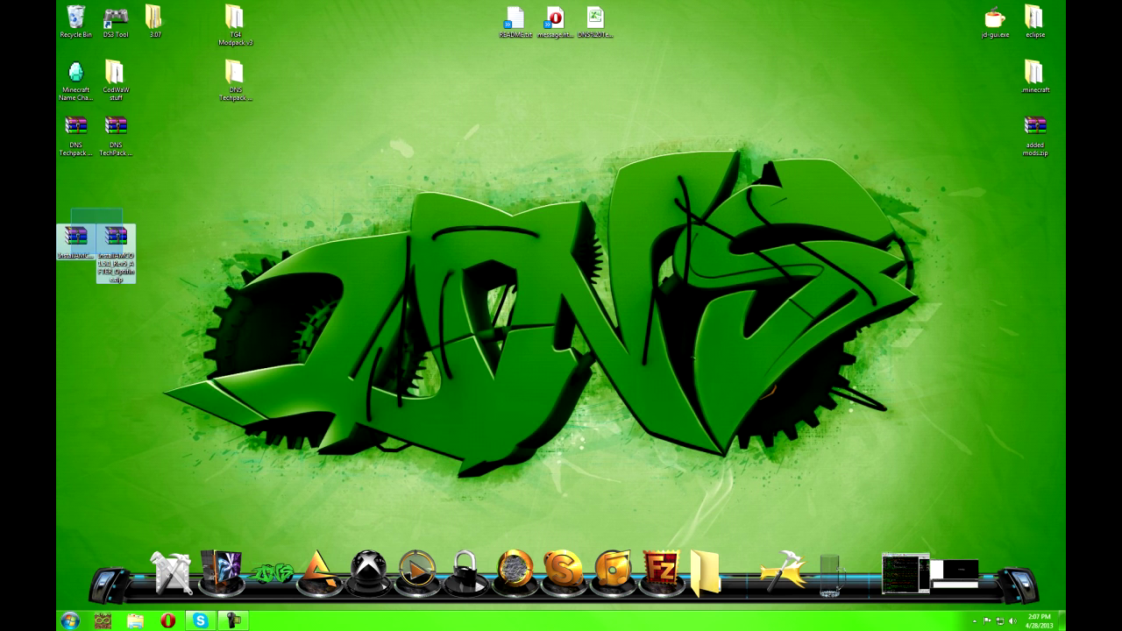
{"action": "left_click", "coordinate": [150, 268]}
{"action": "left_click", "coordinate": [76, 239]}
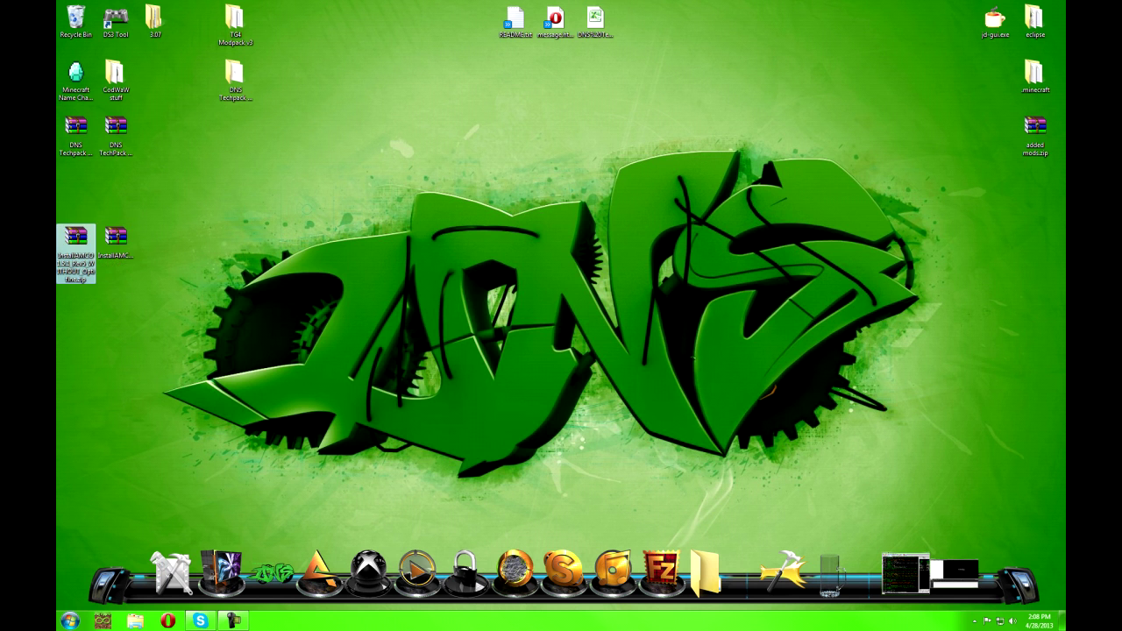
{"action": "left_click", "coordinate": [116, 238]}
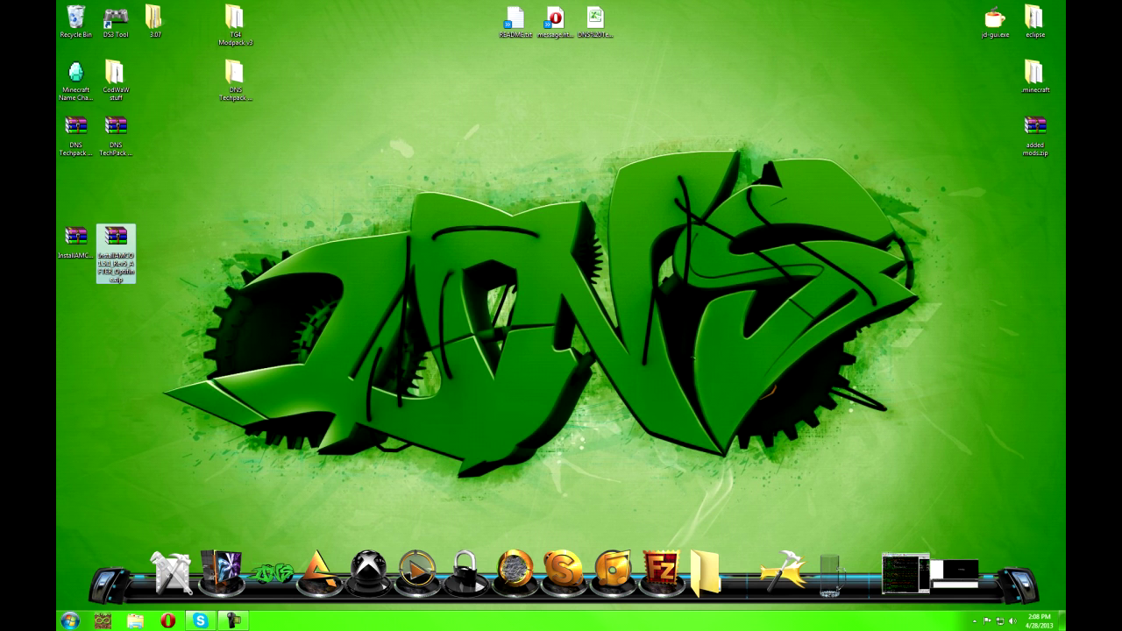
Extract the AMCO installer folder from InstallAMCO1.5.1_Rev5_WITHOUT_Optifine.zip to the desktop, below the DNS Techpack folder.
{"action": "left_click", "coordinate": [76, 238]}
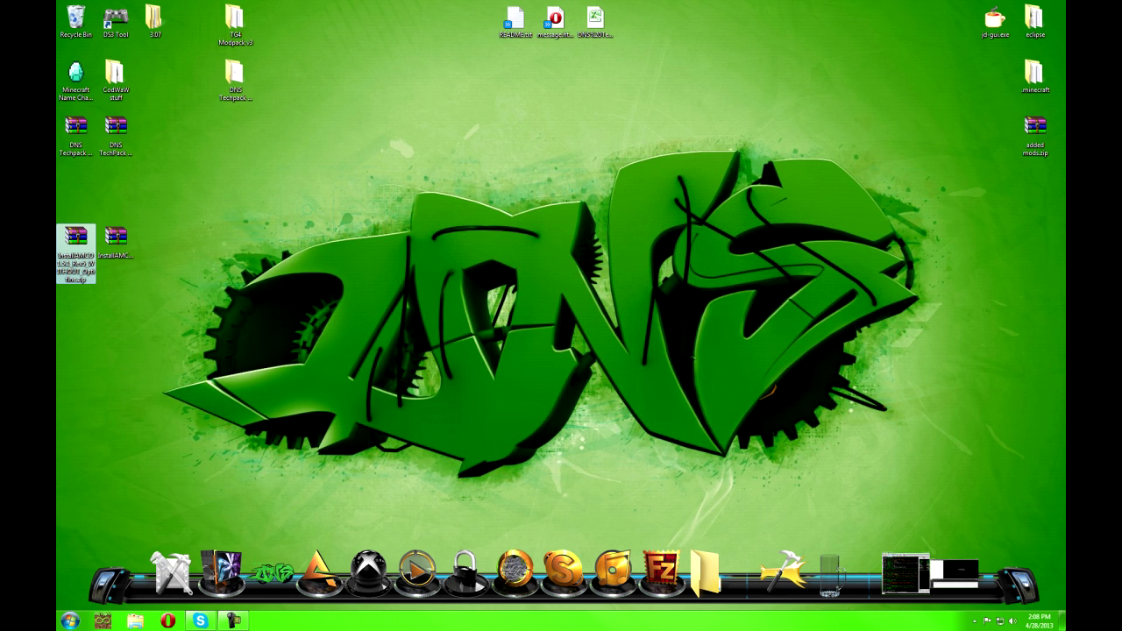
{"action": "double_click", "coordinate": [76, 238]}
{"action": "left_click_drag", "start_coordinate": [489, 69], "coordinate": [588, 139]}
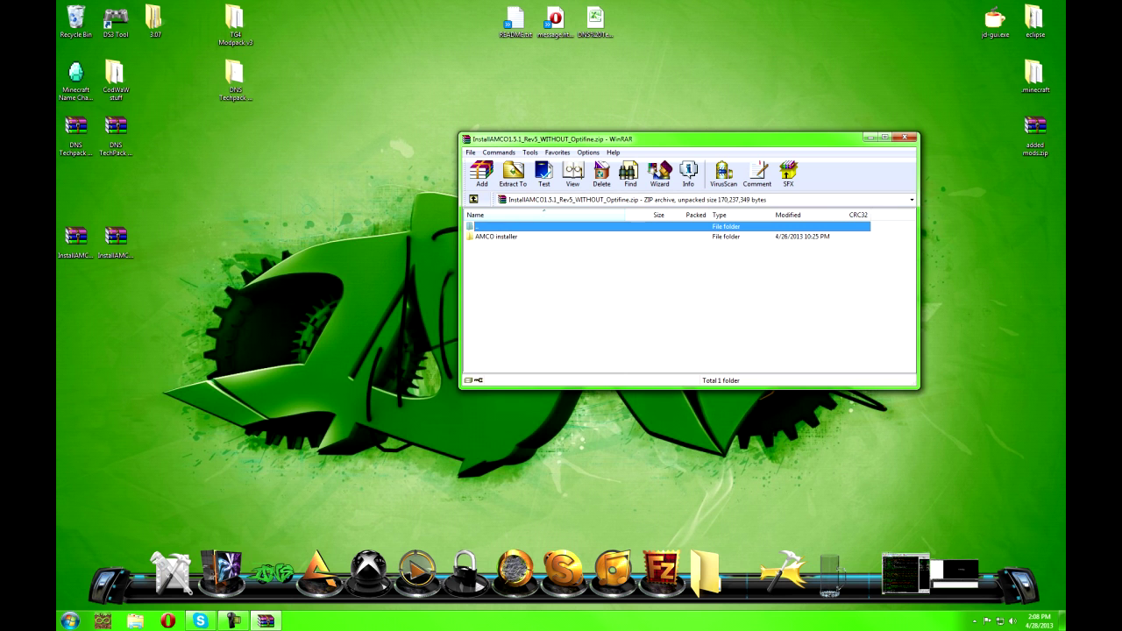
{"action": "left_click_drag", "start_coordinate": [496, 237], "coordinate": [263, 245]}
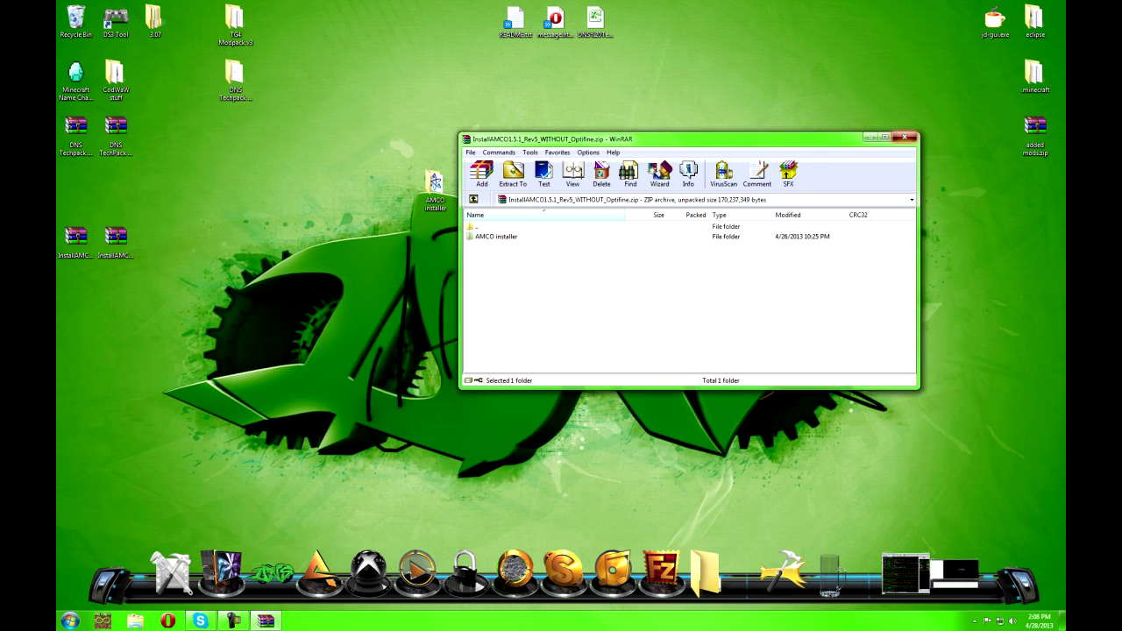
{"action": "left_click", "coordinate": [905, 137]}
{"action": "left_click_drag", "start_coordinate": [434, 184], "coordinate": [235, 188]}
Launch InstallAMCO.exe from the extracted AMCO installer folder and close the folder window.
{"action": "double_click", "coordinate": [235, 188]}
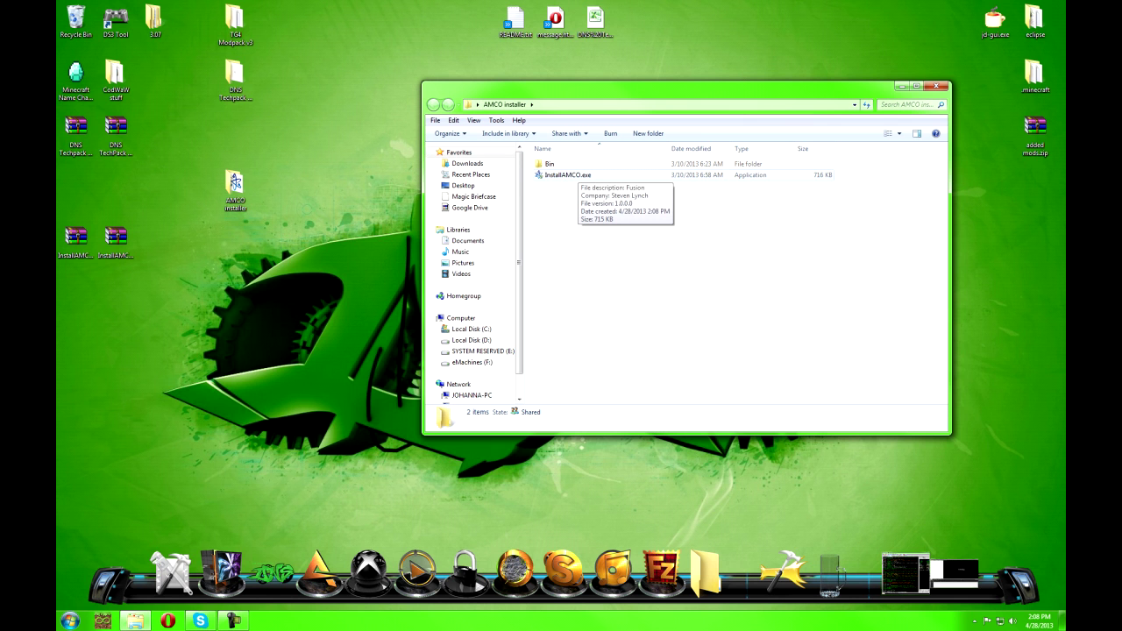
{"action": "double_click", "coordinate": [578, 175]}
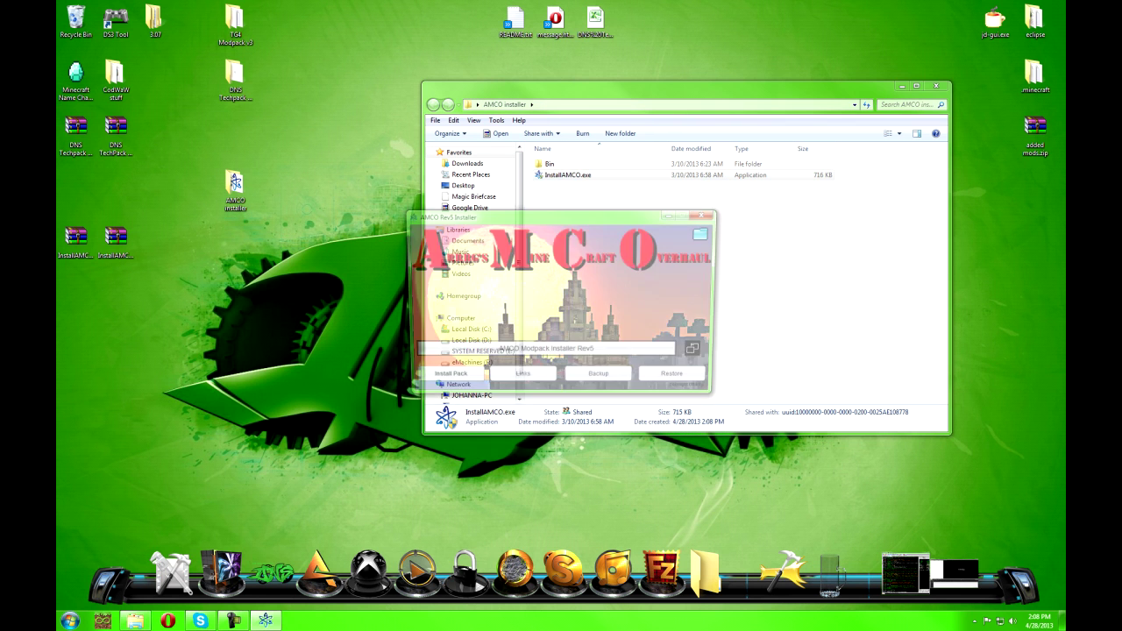
{"action": "left_click_drag", "start_coordinate": [552, 214], "coordinate": [484, 191]}
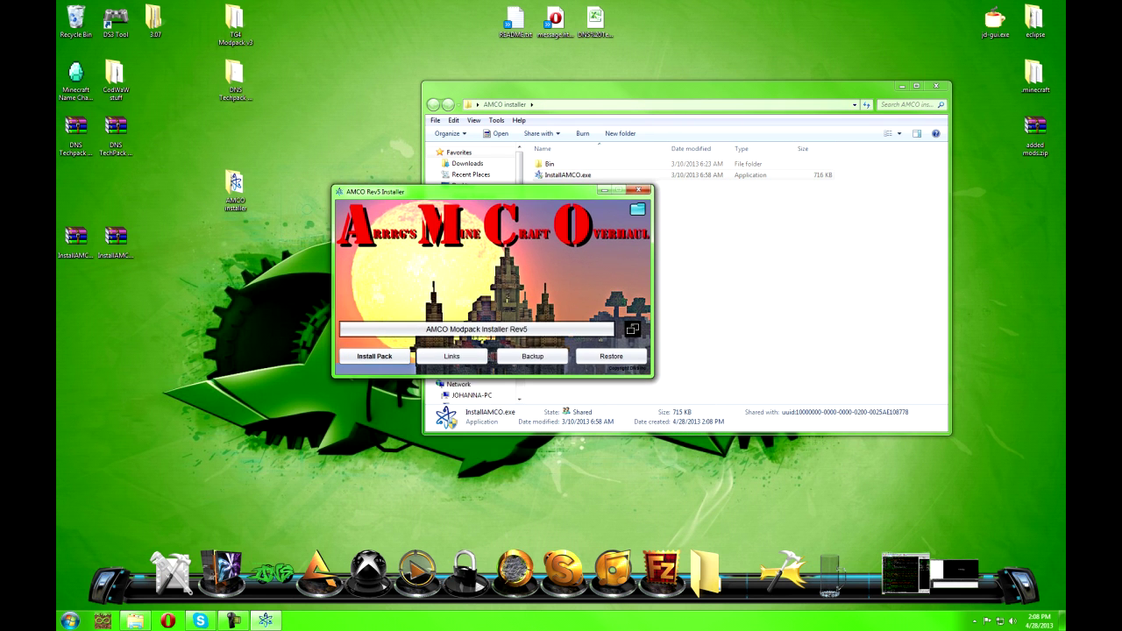
{"action": "left_click", "coordinate": [936, 86]}
{"action": "left_click_drag", "start_coordinate": [526, 191], "coordinate": [523, 113]}
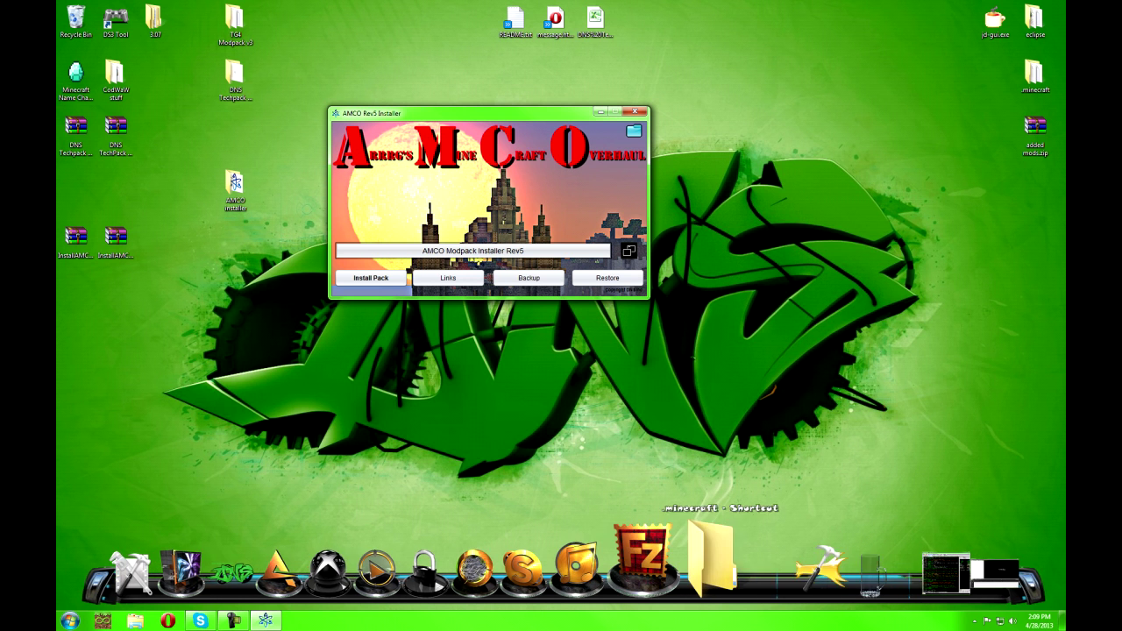
Open the .minecraft folder, examine its contents and close it again.
{"action": "left_click", "coordinate": [712, 540]}
{"action": "left_click", "coordinate": [635, 105]}
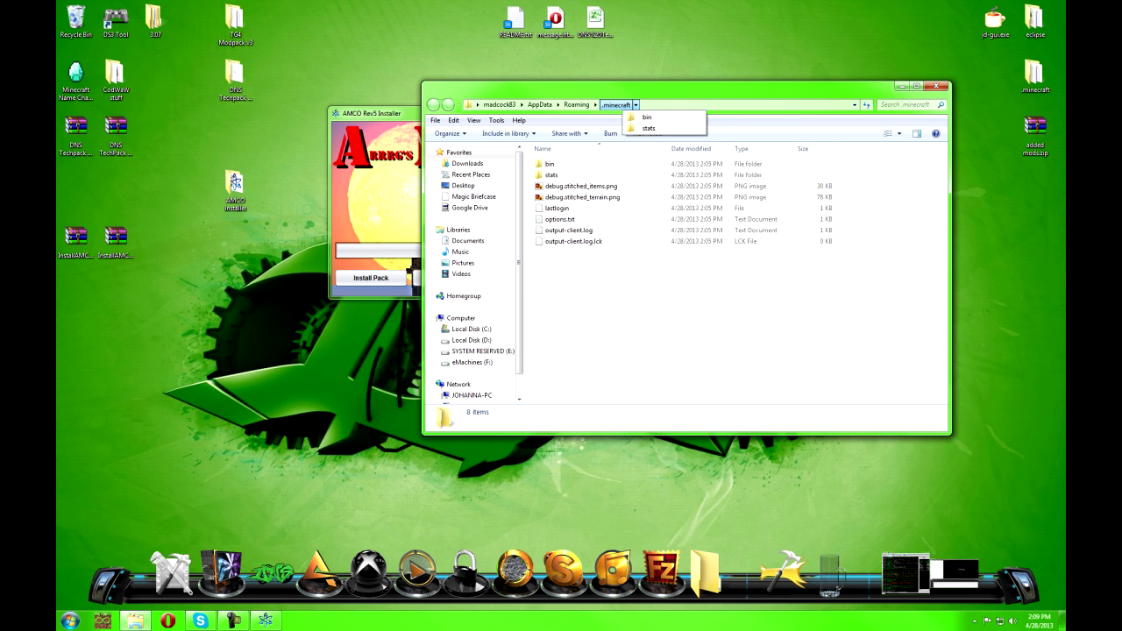
{"action": "left_click_drag", "start_coordinate": [652, 90], "coordinate": [719, 143]}
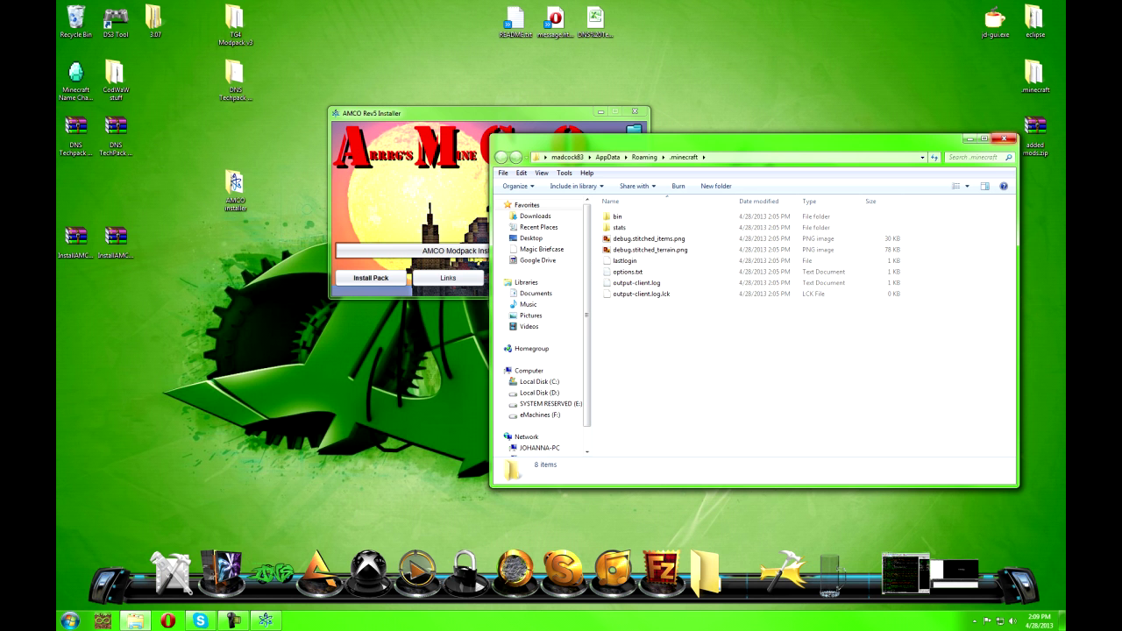
{"action": "left_click", "coordinate": [1003, 139]}
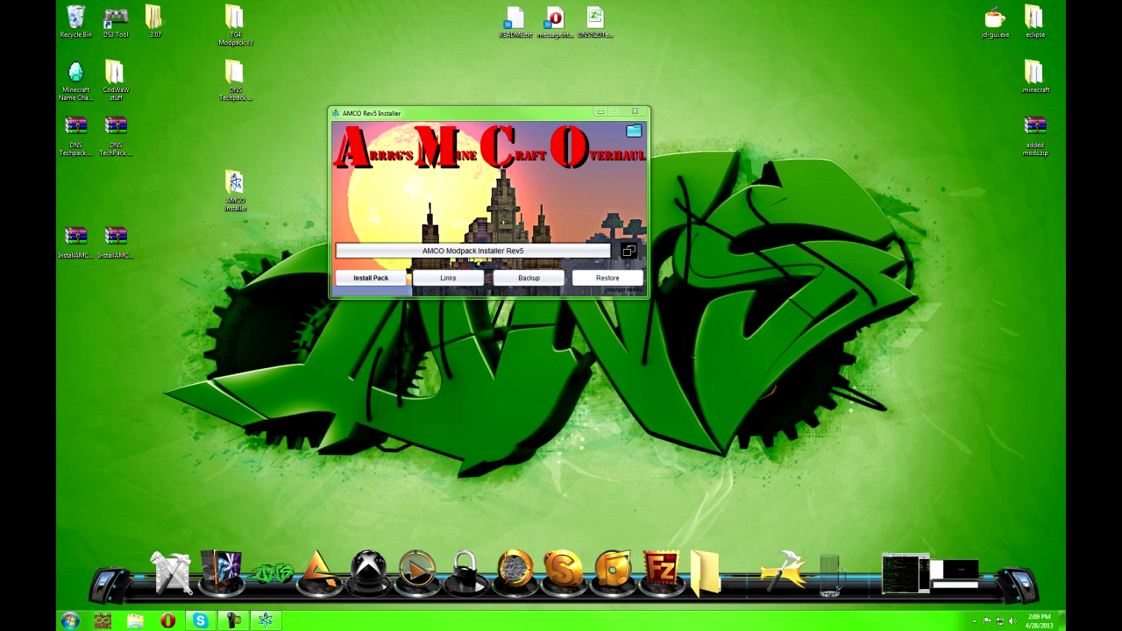
Enter "clean 1.5.1" as the name for a Minecraft backup and close the backup options without creating it.
{"action": "left_click", "coordinate": [529, 277]}
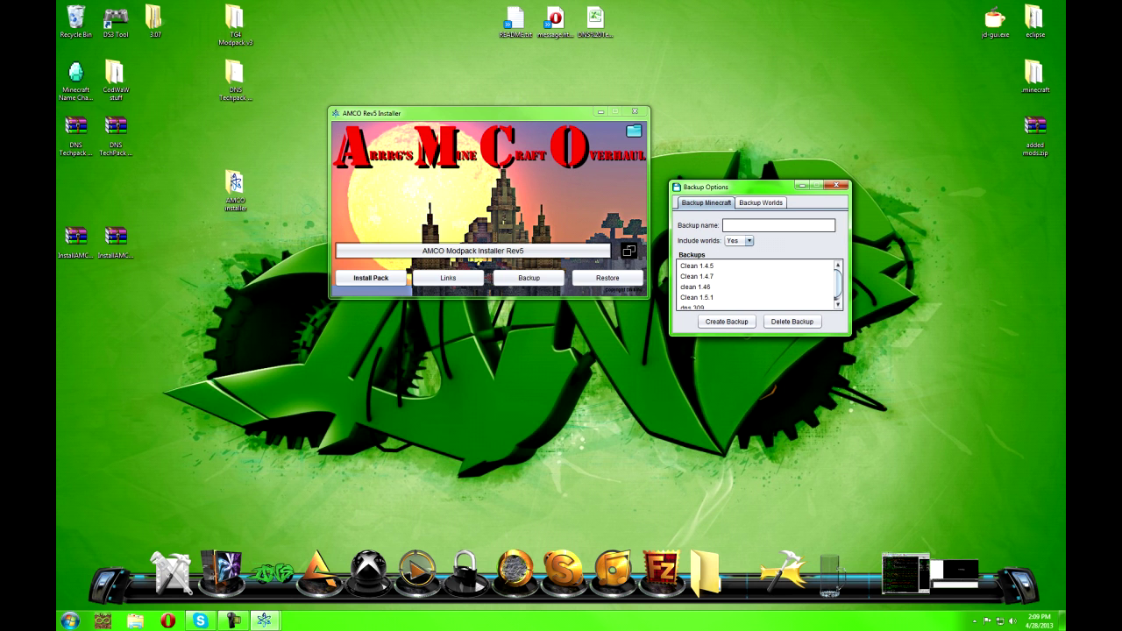
{"action": "type", "text": "clean 1.5.1"}
{"action": "left_click", "coordinate": [837, 185]}
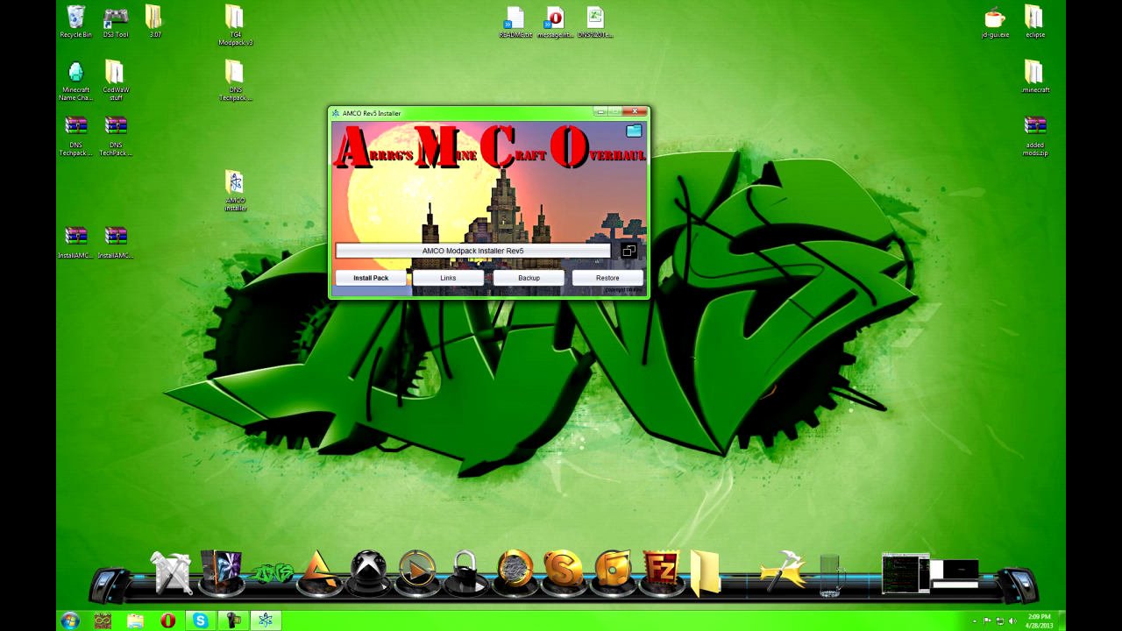
Enter "amco world" as the name for a worlds backup and close the backup options without creating it.
{"action": "left_click", "coordinate": [529, 278]}
{"action": "left_click", "coordinate": [489, 147]}
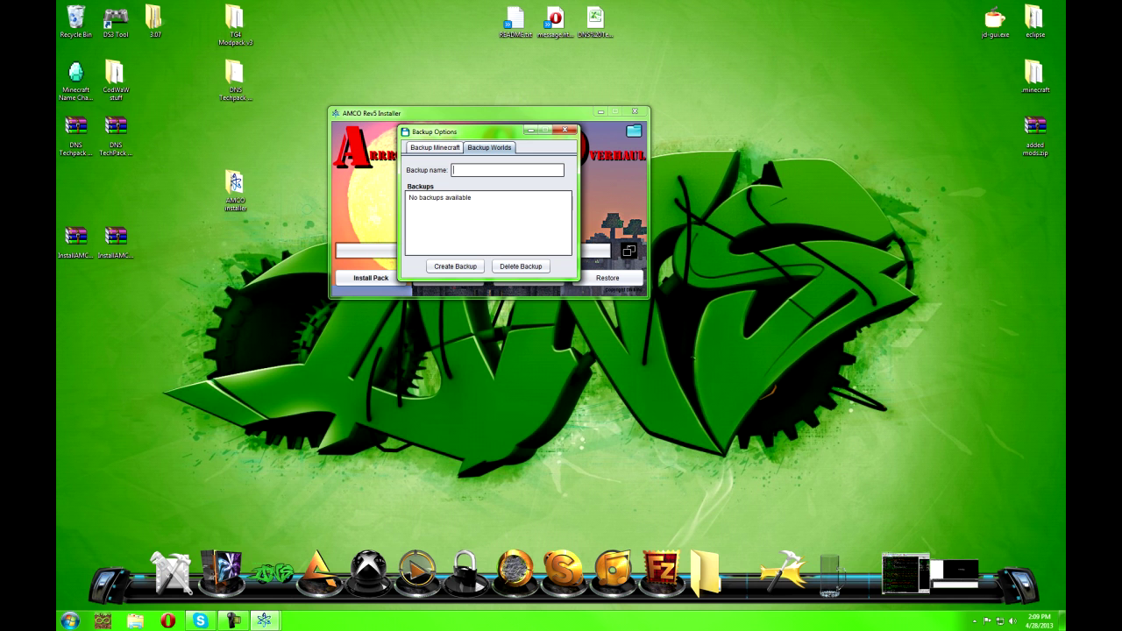
{"action": "type", "text": "amco world"}
{"action": "left_click", "coordinate": [565, 130]}
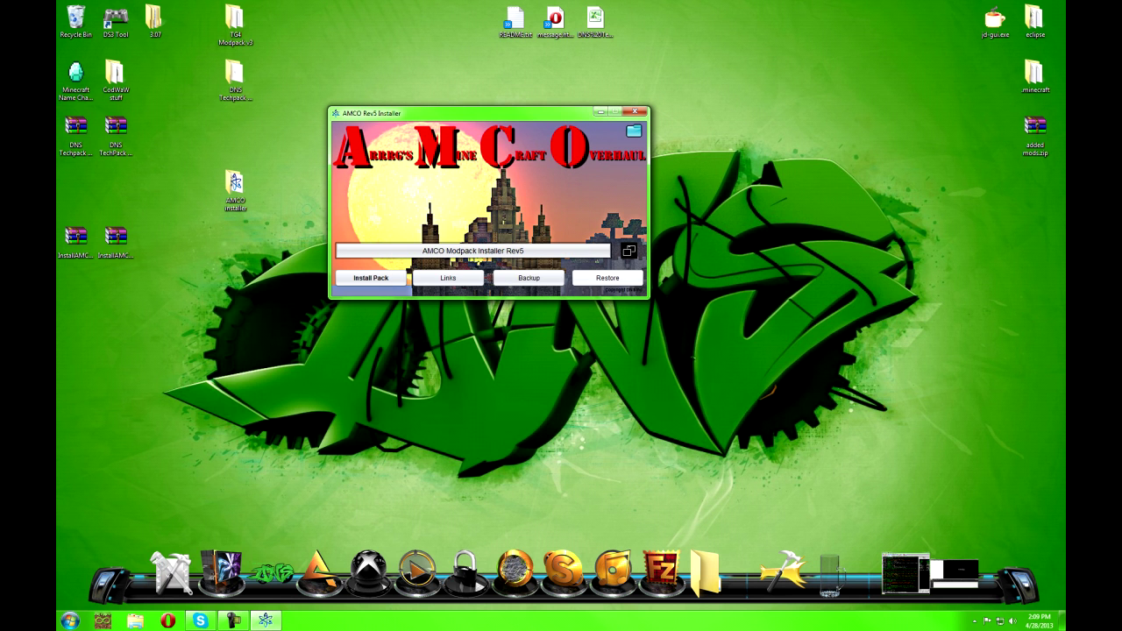
Examine the installer's Minecraft and worlds restore options, highlighting the Clean 1.5.1 backup without restoring anything.
{"action": "left_click", "coordinate": [608, 278]}
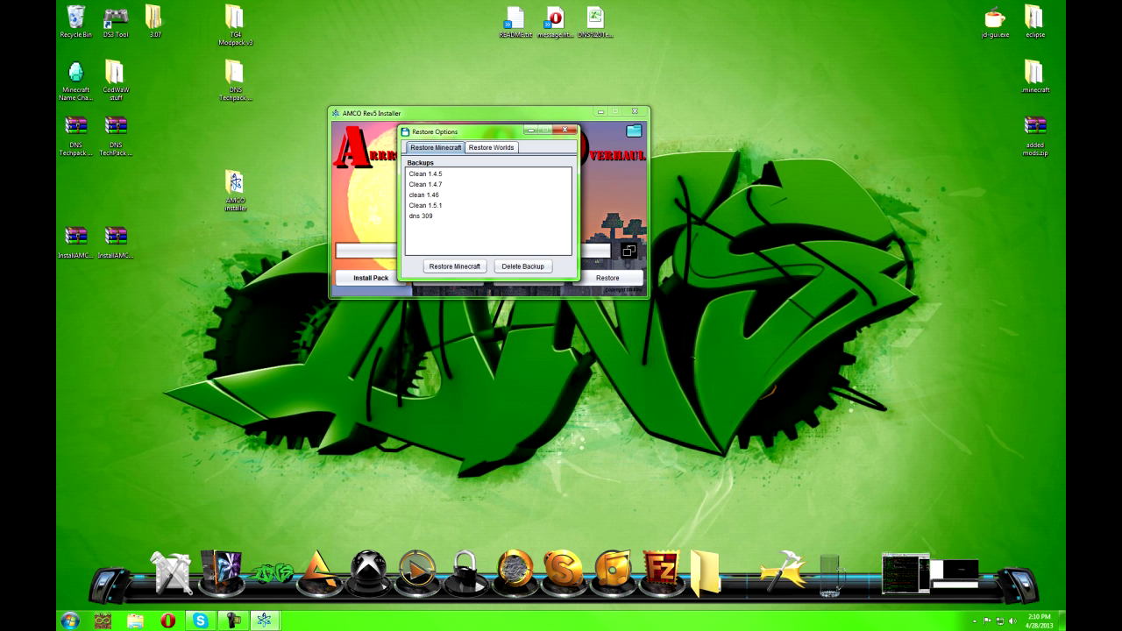
{"action": "left_click", "coordinate": [427, 206]}
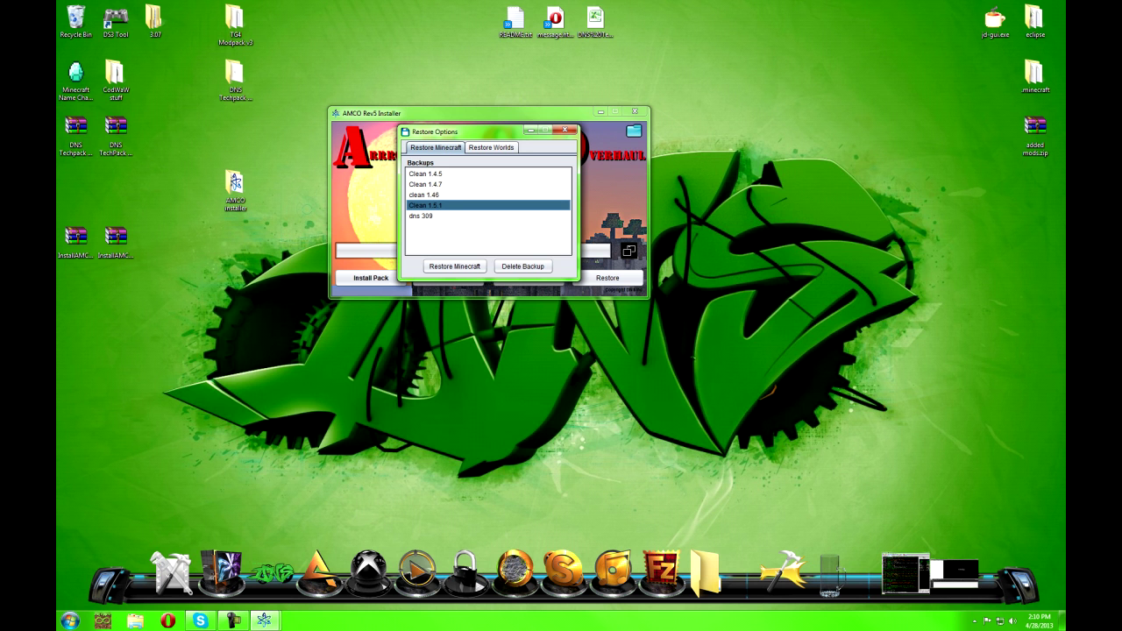
{"action": "left_click", "coordinate": [565, 131]}
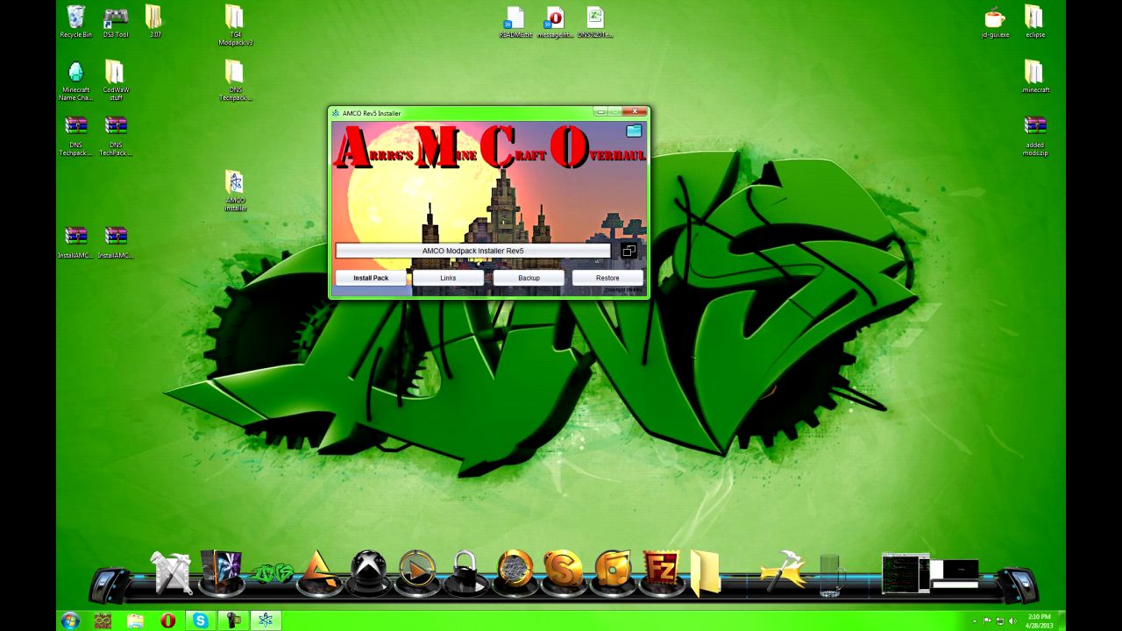
{"action": "left_click", "coordinate": [607, 278]}
{"action": "left_click", "coordinate": [490, 147]}
{"action": "left_click", "coordinate": [470, 175]}
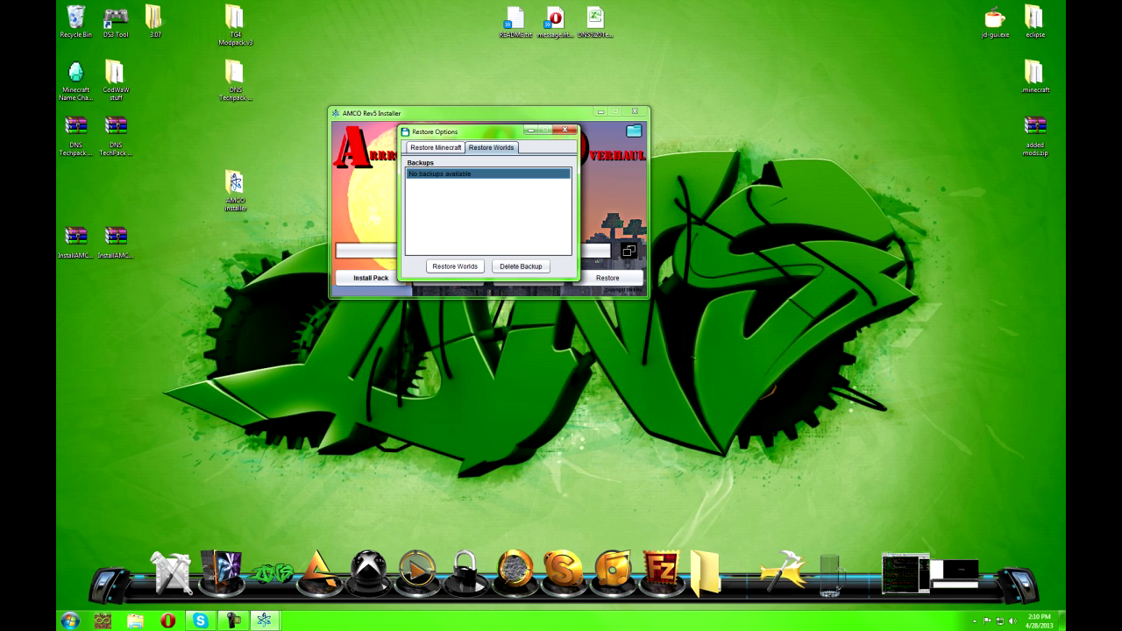
{"action": "left_click", "coordinate": [565, 130]}
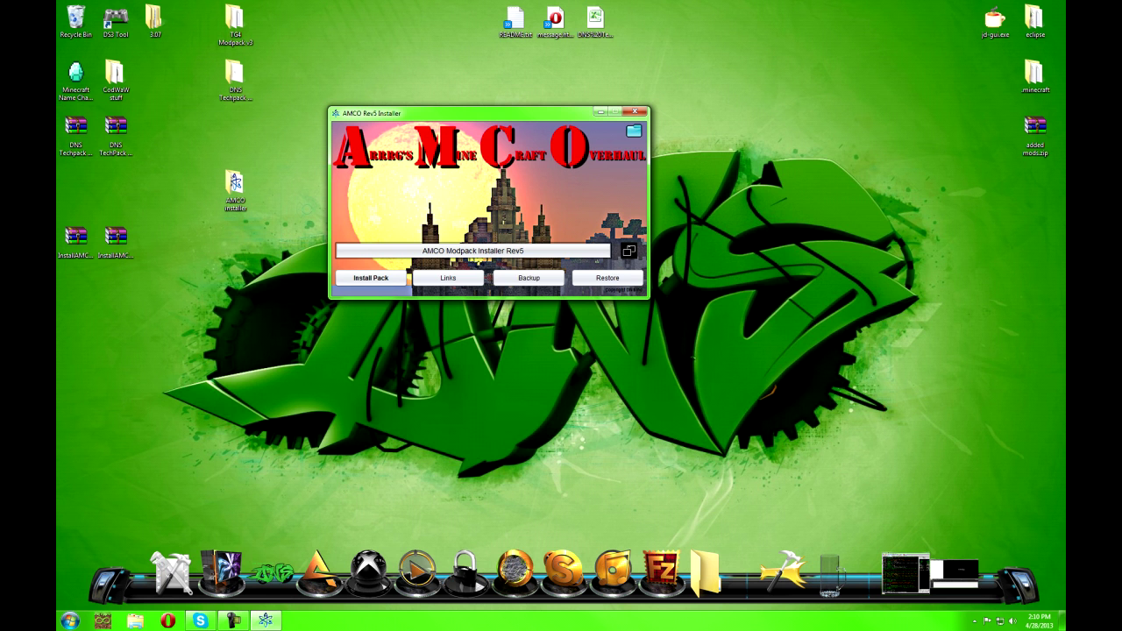
Browse to Local Disk (C:) in the installer's folder chooser and close it without selecting a folder.
{"action": "left_click", "coordinate": [634, 131]}
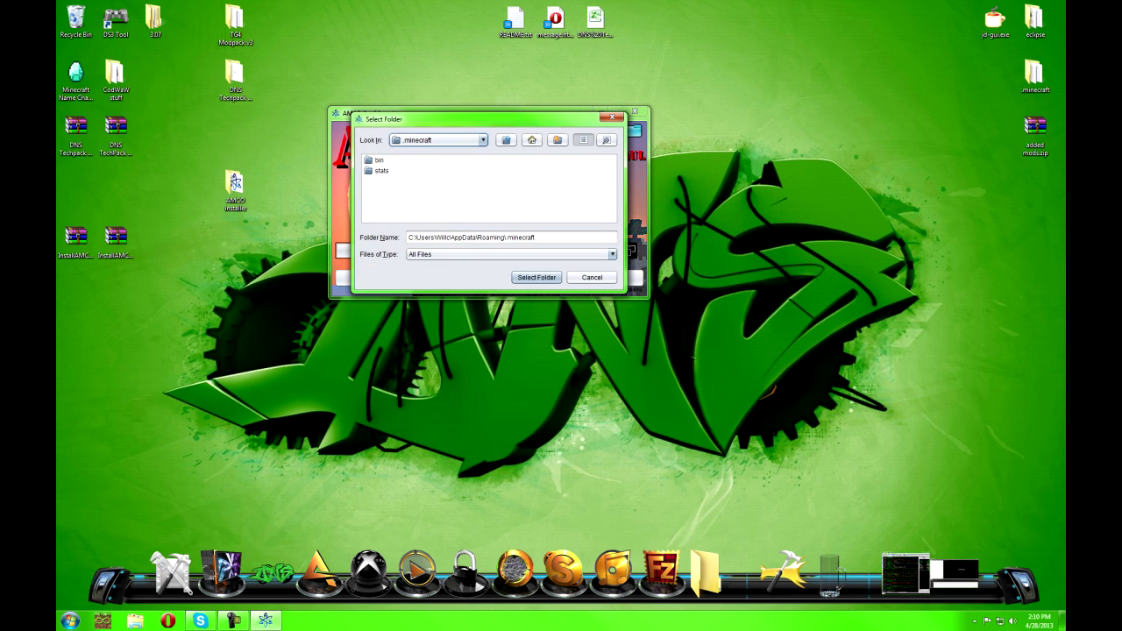
{"action": "left_click", "coordinate": [481, 141]}
{"action": "scroll", "coordinate": [447, 173], "scroll_direction": "up", "scroll_amount": 3}
{"action": "left_click", "coordinate": [435, 184]}
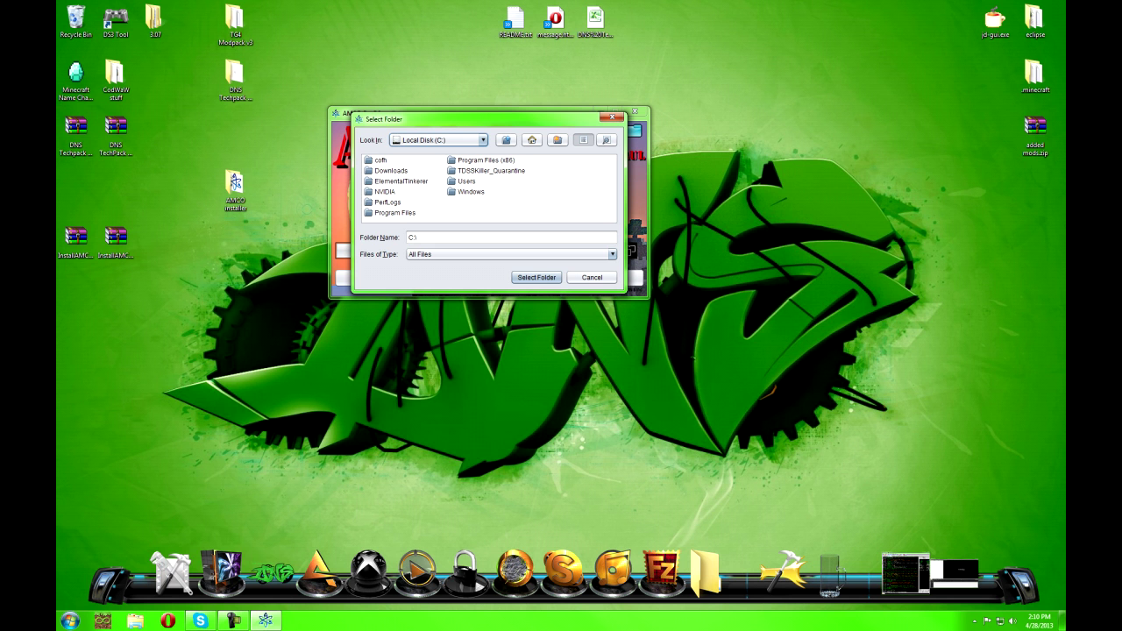
{"action": "left_click", "coordinate": [612, 117]}
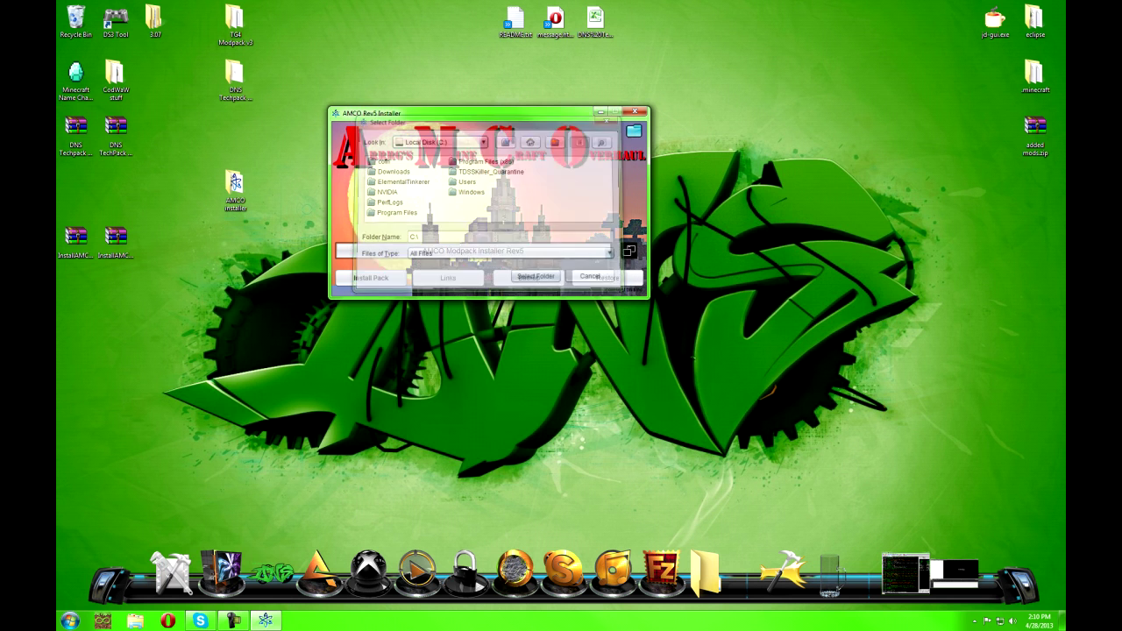
Install the AMCO modpack into the .minecraft folder, then dismiss the completion message and close the console and installer.
{"action": "left_click", "coordinate": [371, 278]}
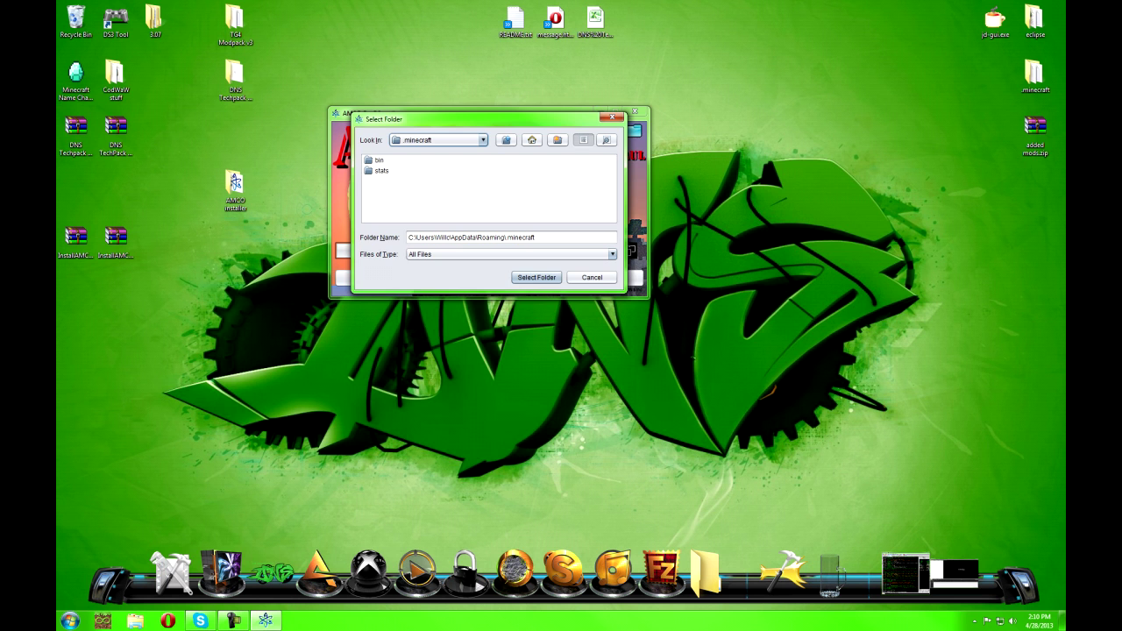
{"action": "left_click", "coordinate": [611, 117]}
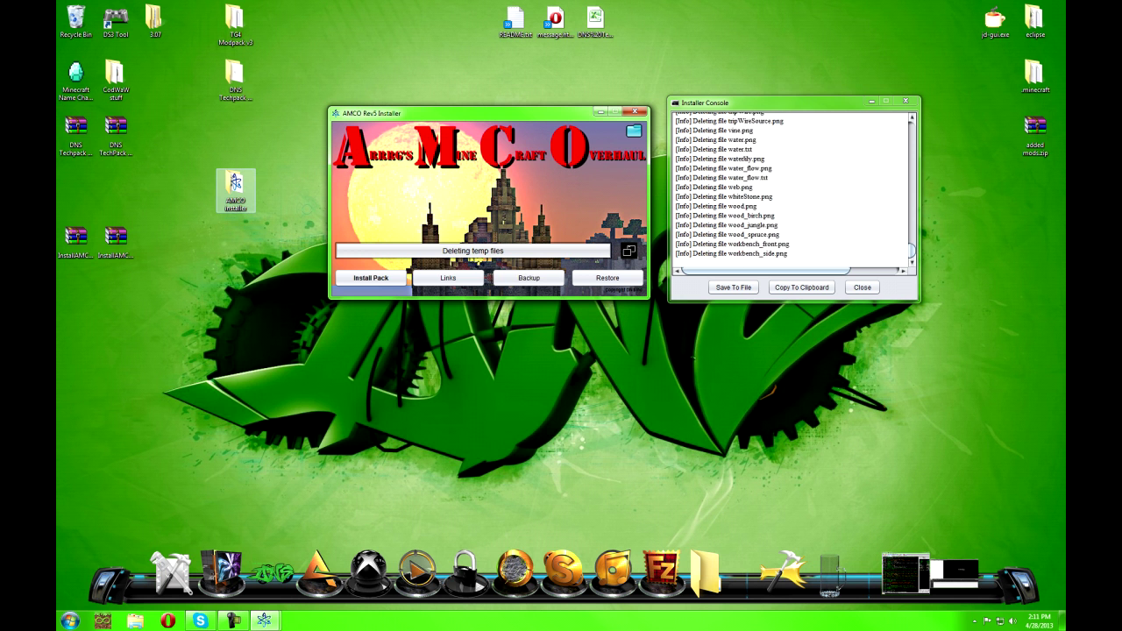
{"action": "left_click", "coordinate": [75, 238]}
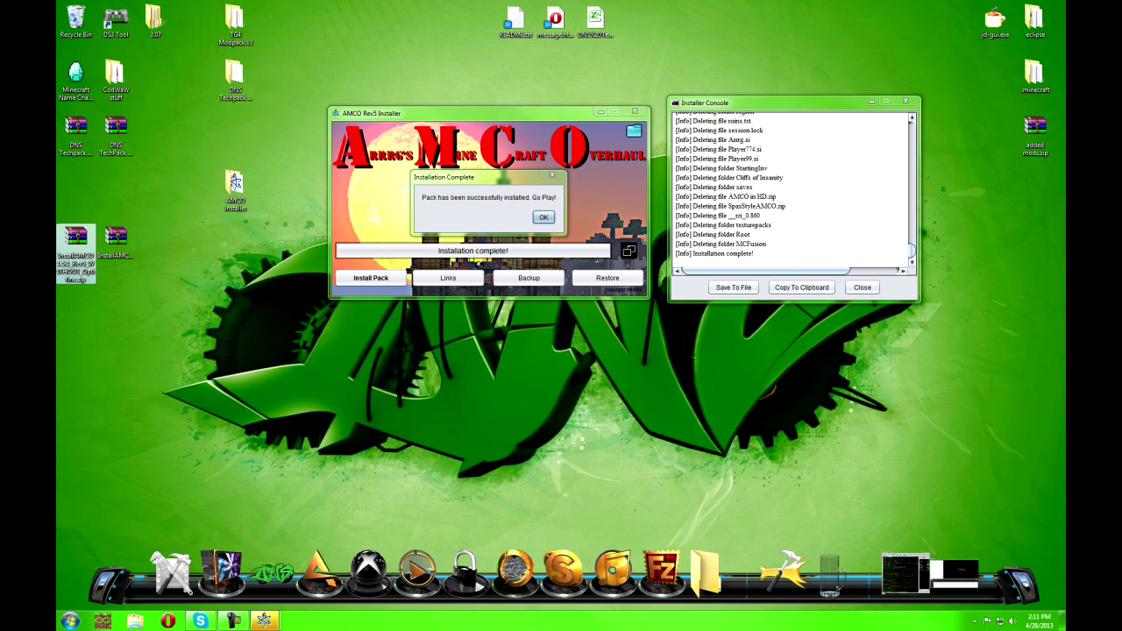
{"action": "left_click", "coordinate": [543, 217]}
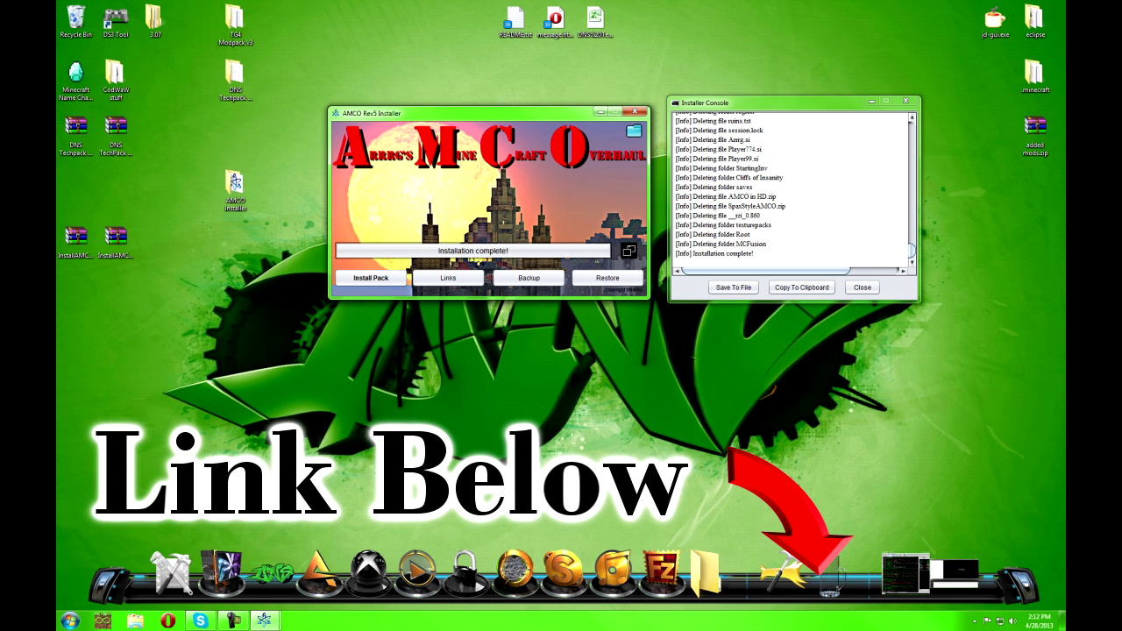
{"action": "left_click", "coordinate": [862, 287]}
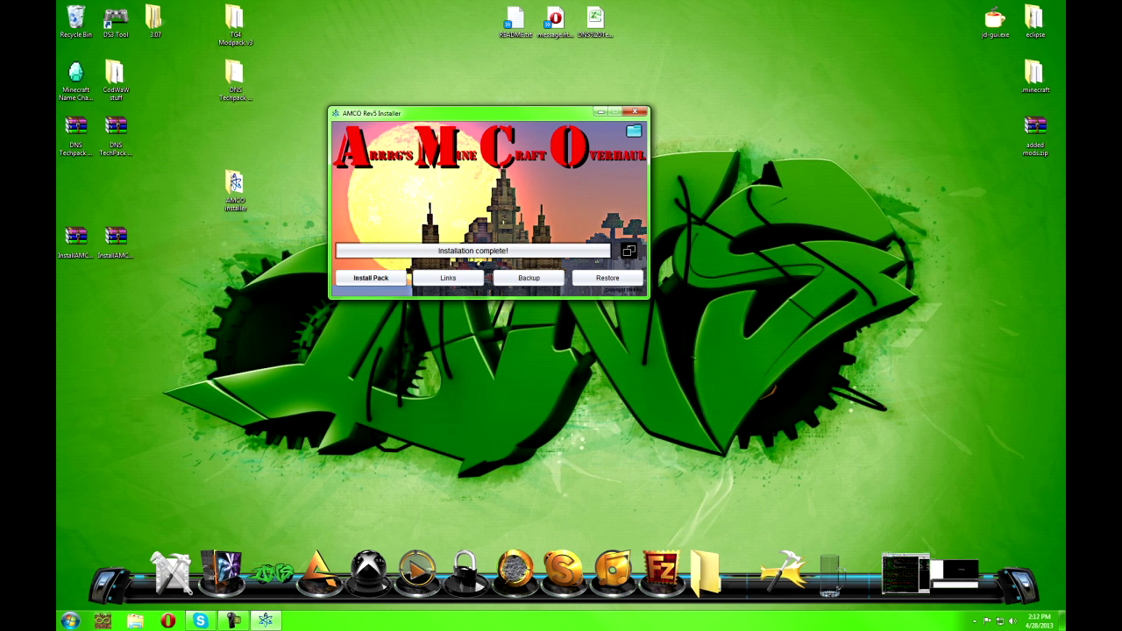
{"action": "left_click", "coordinate": [641, 111]}
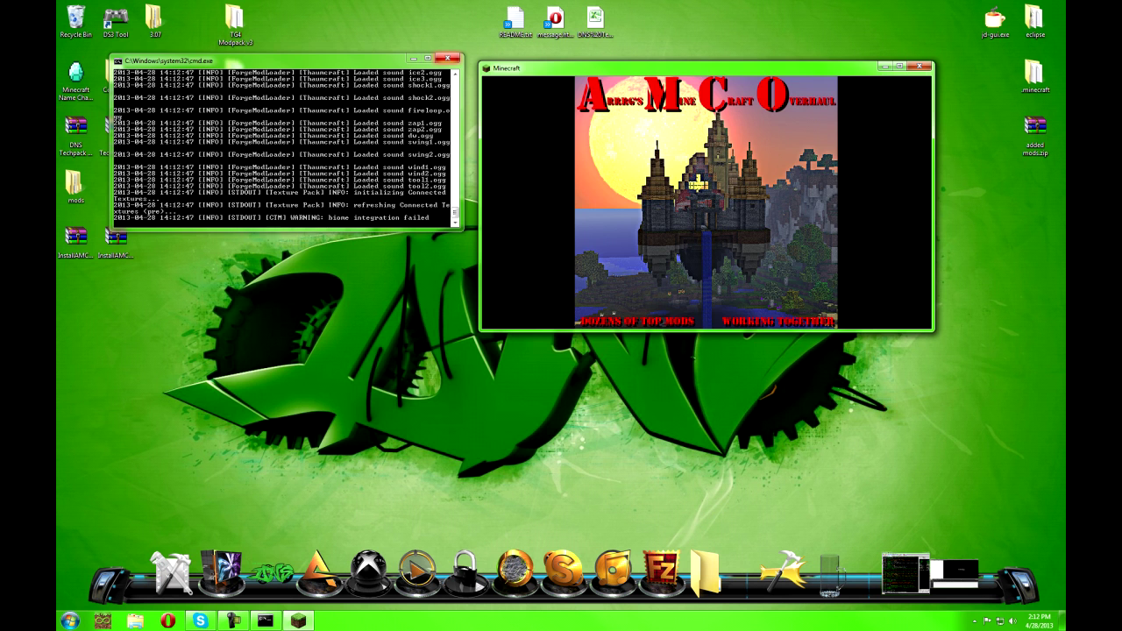
Close the running Minecraft session's command window and relaunch InstallAMCO.exe from the AMCO installer folder.
{"action": "left_click", "coordinate": [451, 59]}
{"action": "double_click", "coordinate": [235, 186]}
{"action": "double_click", "coordinate": [636, 228]}
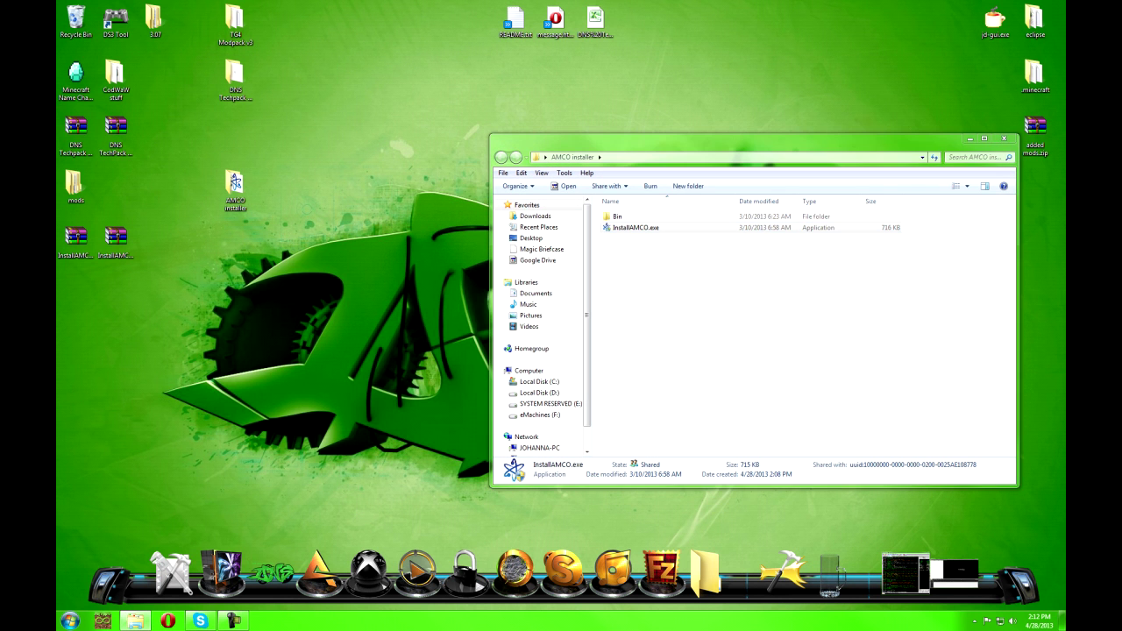
{"action": "left_click", "coordinate": [1004, 138]}
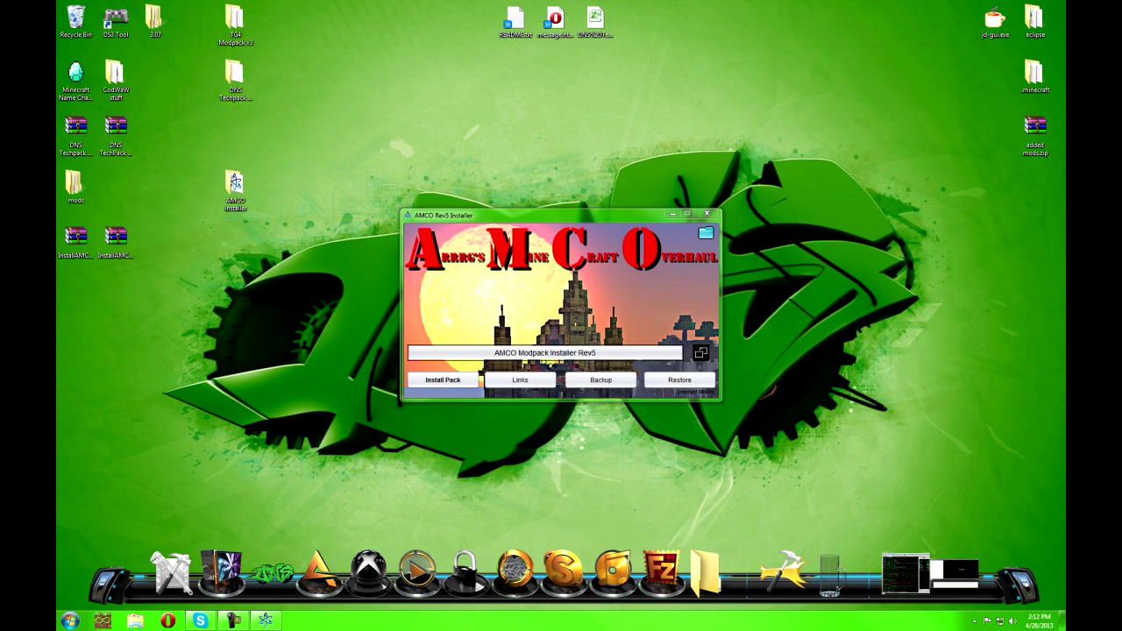
Restore Minecraft from the Clean 1.5.1 backup.
{"action": "left_click", "coordinate": [680, 380]}
{"action": "left_click", "coordinate": [498, 307]}
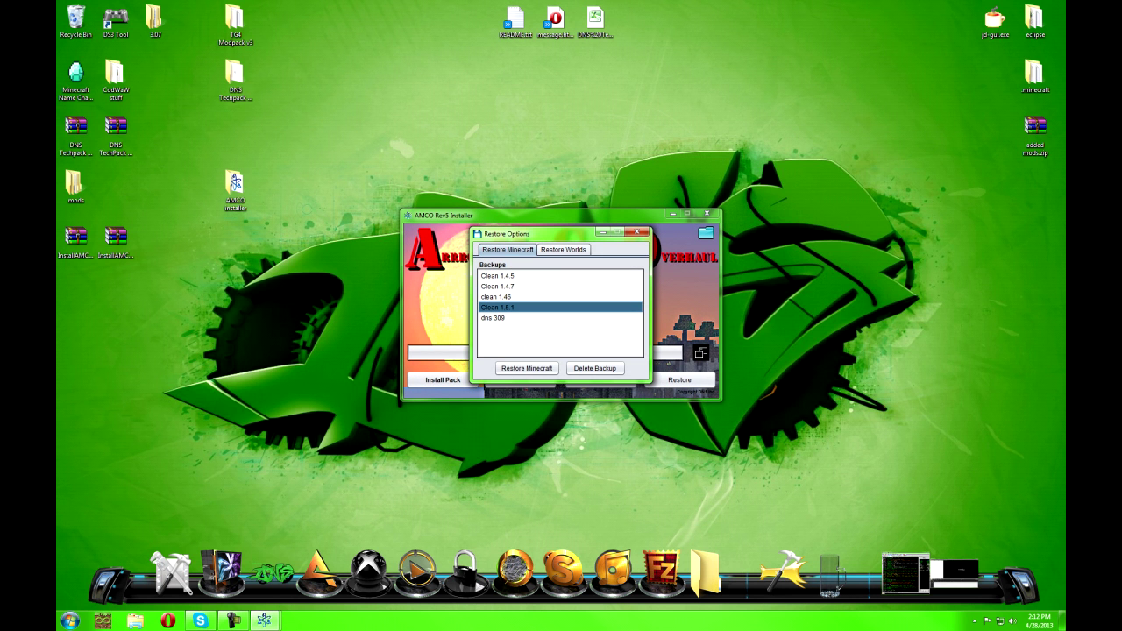
{"action": "left_click", "coordinate": [527, 368]}
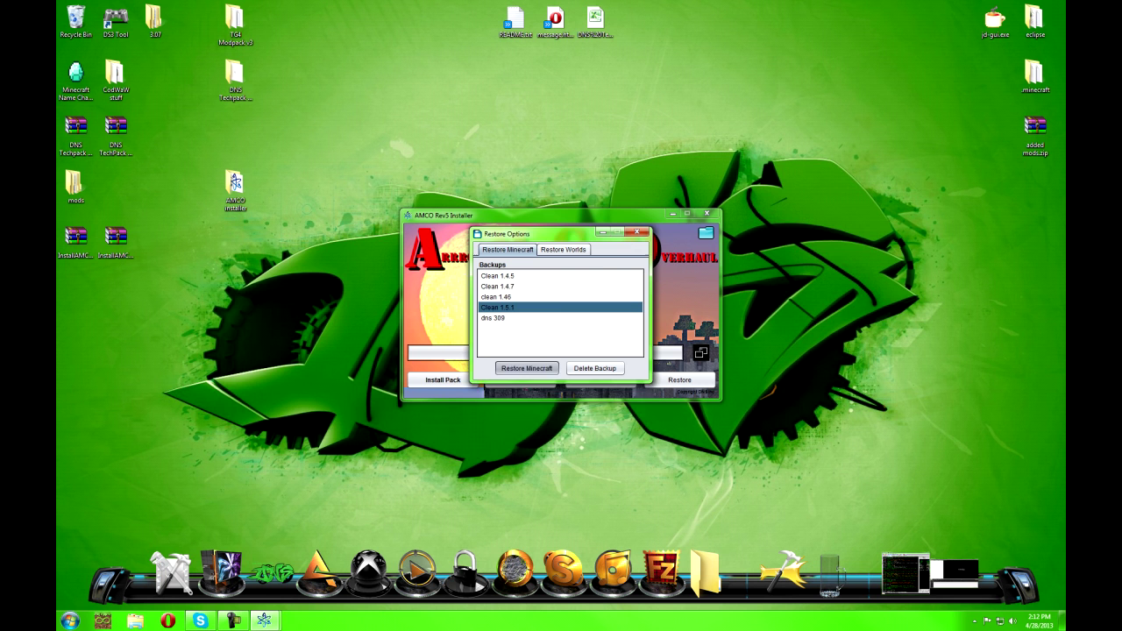
Finish restoring the Clean 1.5.1 backup, then close the restore options and the AMCO installer.
{"action": "left_click", "coordinate": [526, 369]}
{"action": "left_click", "coordinate": [611, 319]}
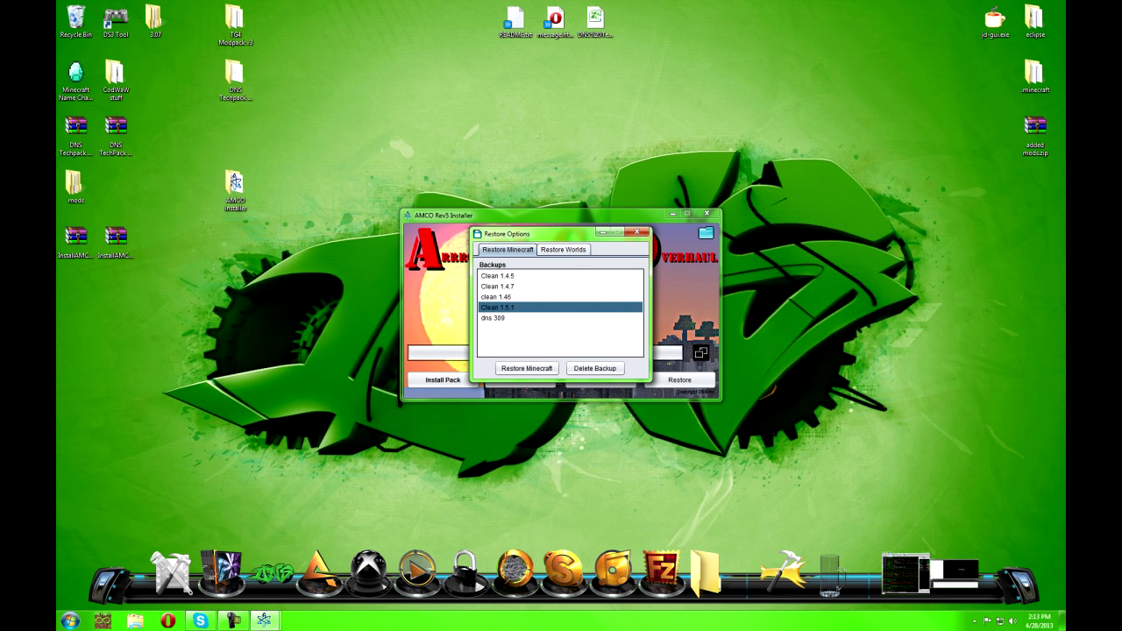
{"action": "left_click", "coordinate": [641, 233]}
{"action": "left_click", "coordinate": [706, 213]}
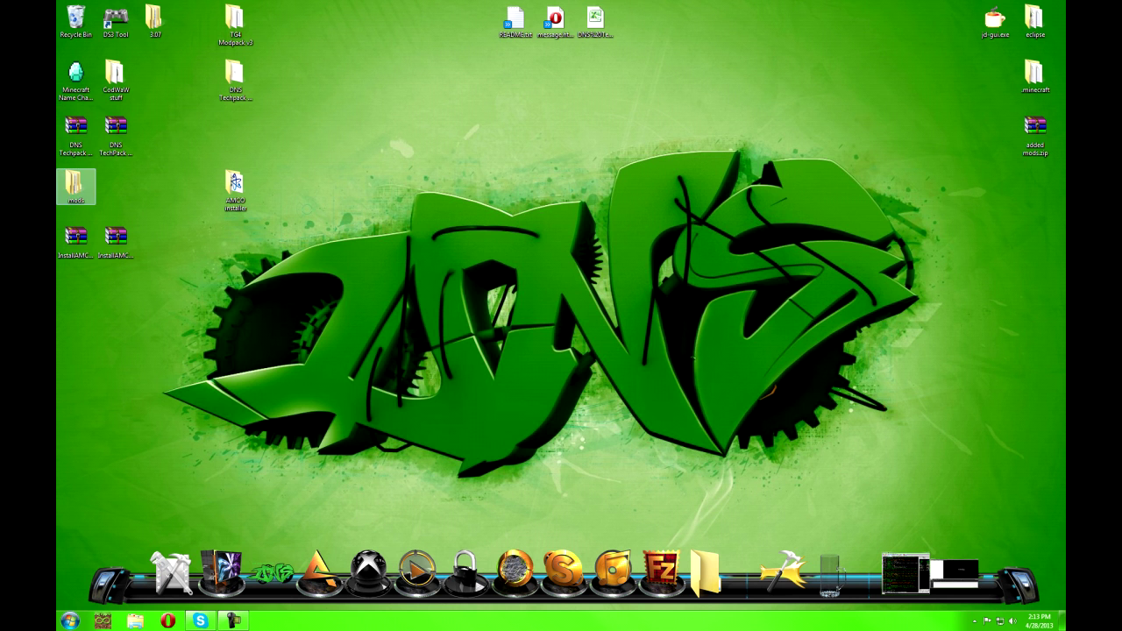
Open AMCOrev5.zip from the AMCO installer's Bin\Mods folder in WinRAR, then close the Mods folder window.
{"action": "double_click", "coordinate": [235, 189]}
{"action": "double_click", "coordinate": [617, 216]}
{"action": "double_click", "coordinate": [621, 228]}
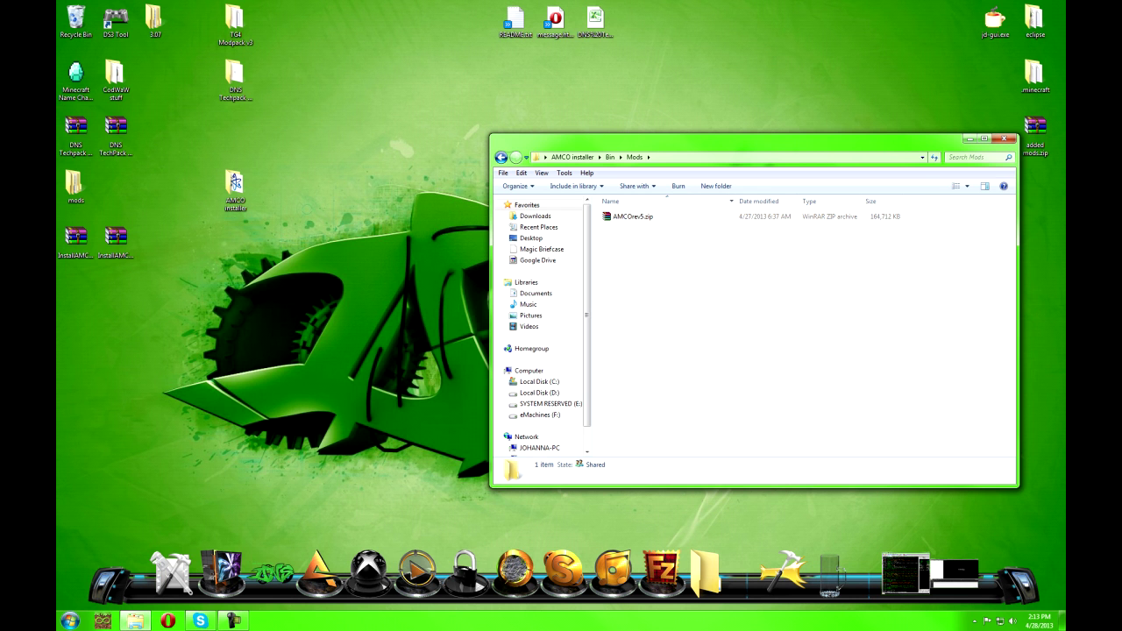
{"action": "double_click", "coordinate": [632, 217]}
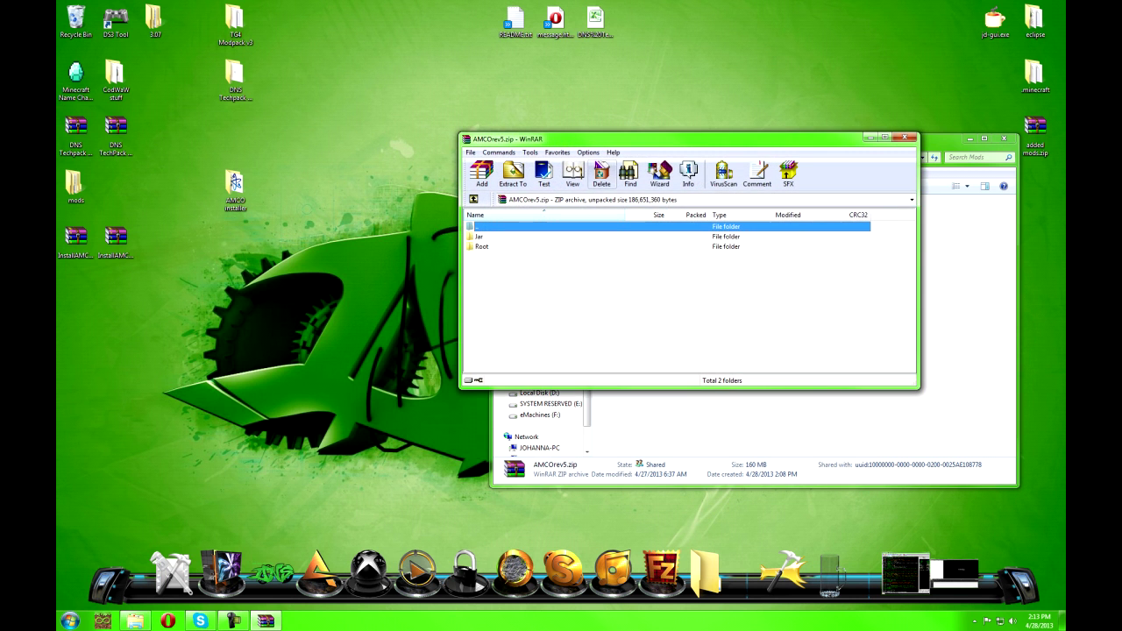
{"action": "left_click_drag", "start_coordinate": [605, 139], "coordinate": [247, 58]}
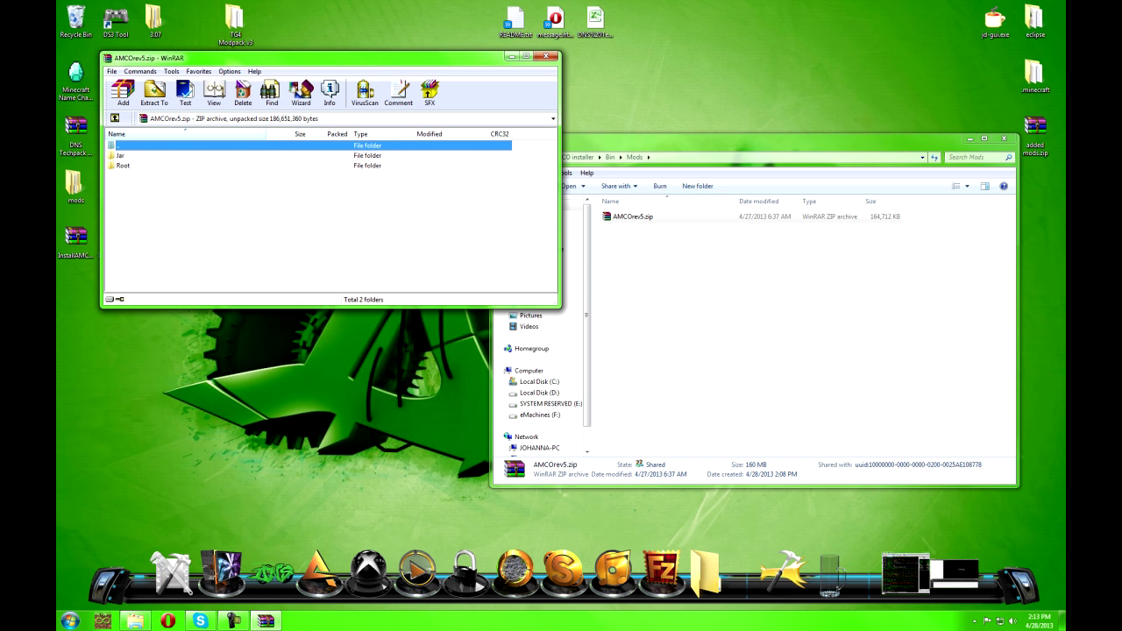
{"action": "left_click", "coordinate": [1003, 138]}
Open minecraft.jar from the .minecraft\bin folder as an archive in WinRAR.
{"action": "left_click", "coordinate": [711, 570]}
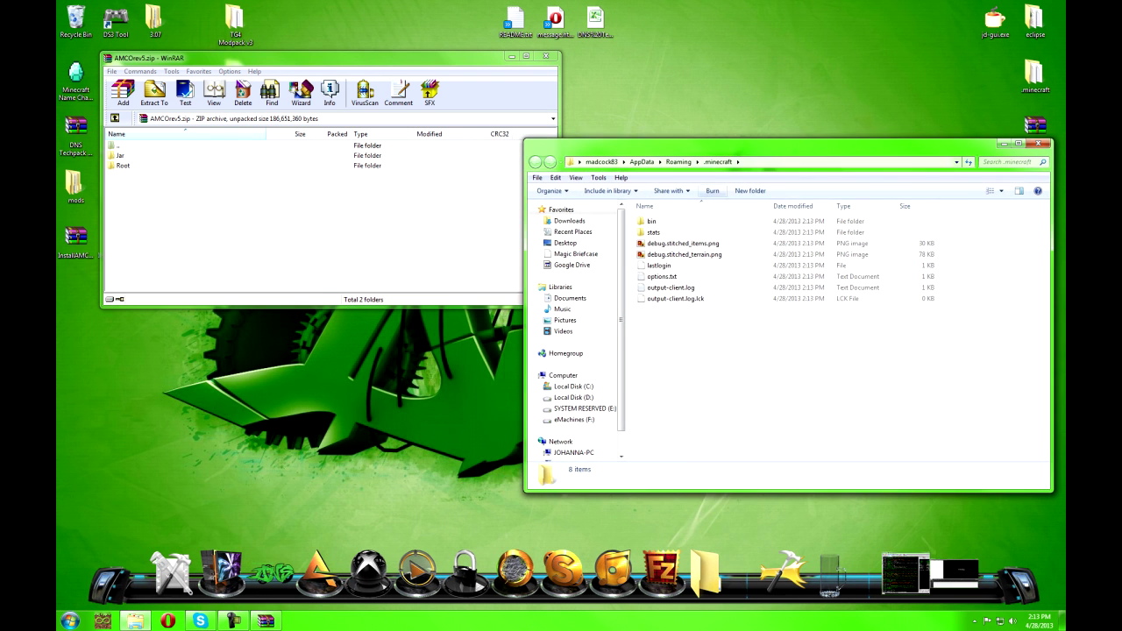
{"action": "double_click", "coordinate": [651, 222]}
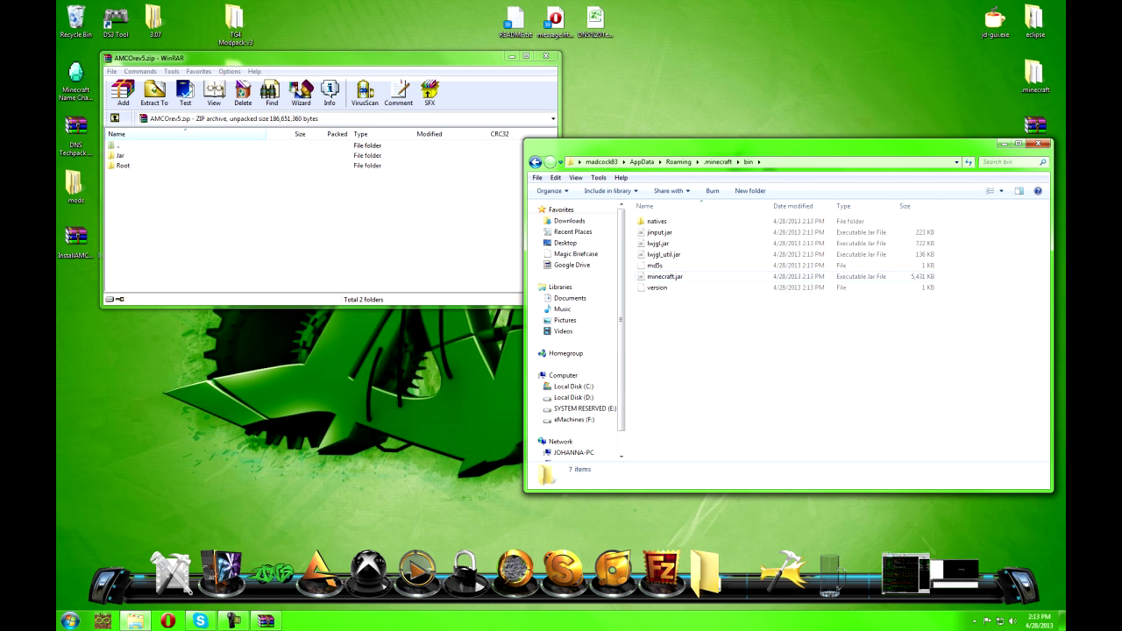
{"action": "right_click", "coordinate": [675, 277]}
{"action": "mouse_move", "coordinate": [709, 305]}
{"action": "left_click", "coordinate": [830, 329]}
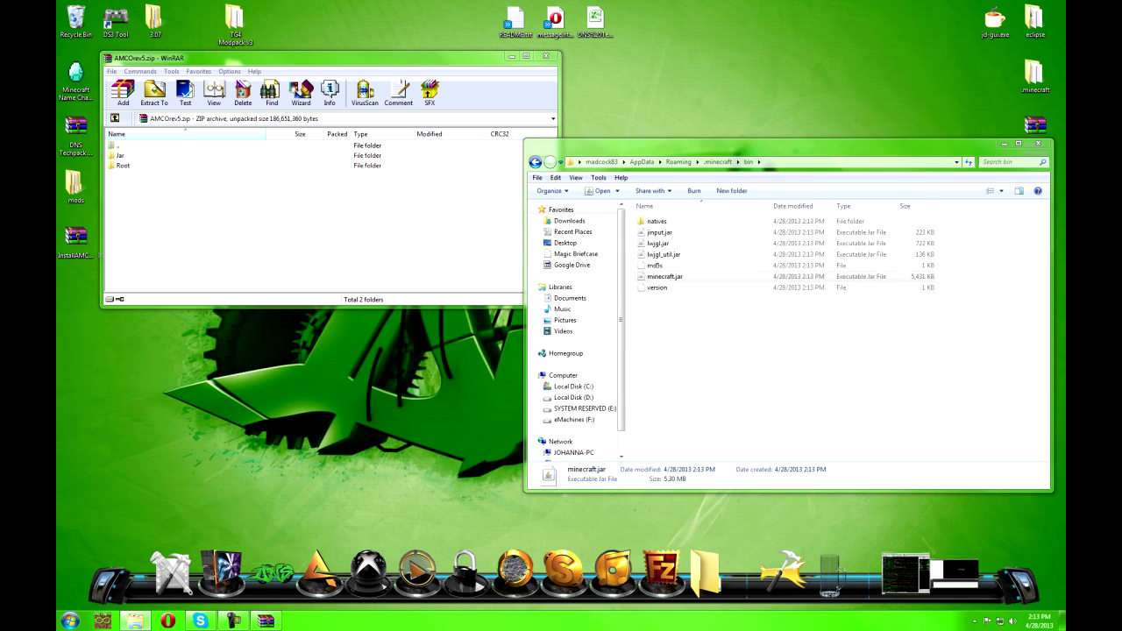
Delete the META-INF folder from minecraft.jar.
{"action": "left_click", "coordinate": [490, 327]}
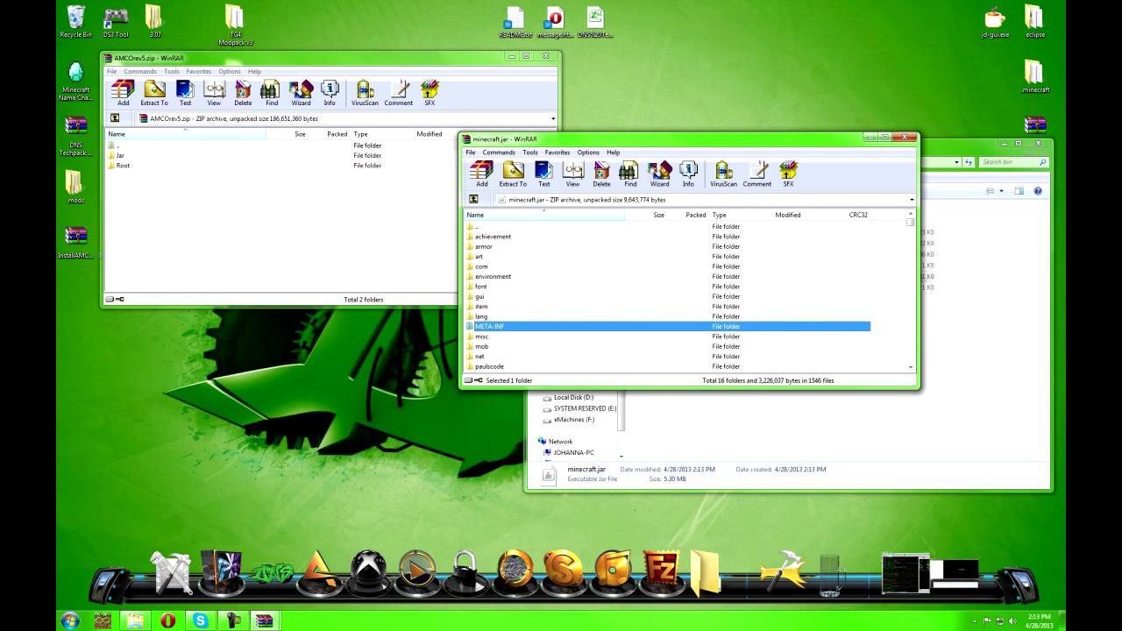
{"action": "key", "text": "Delete"}
{"action": "key", "text": "Return"}
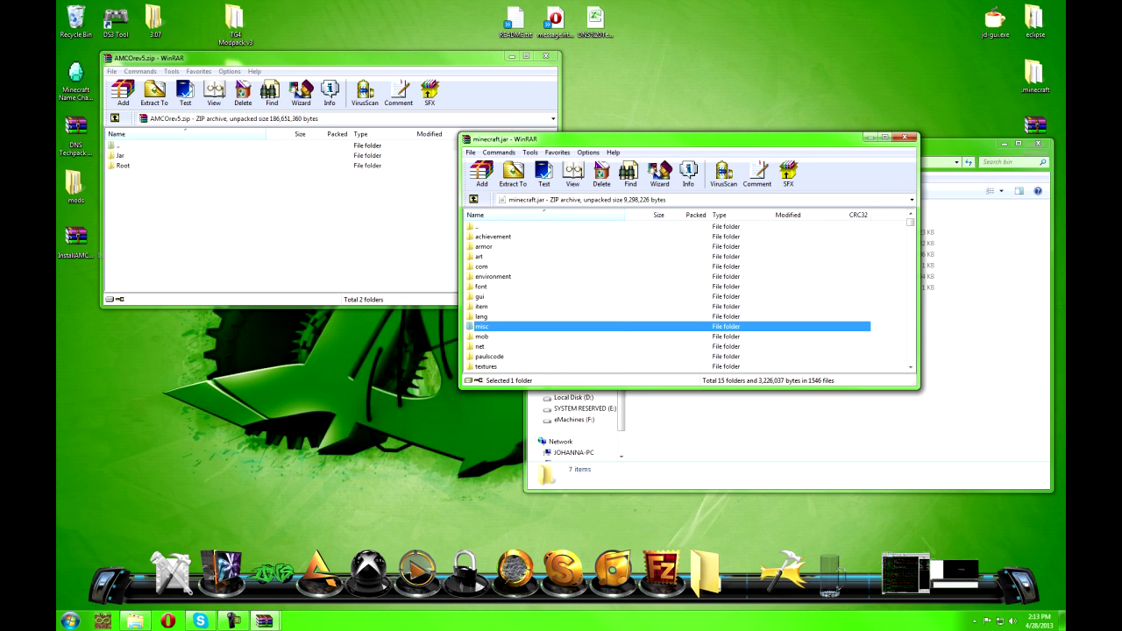
Add the entire contents of the Jar folder in AMCOrev5.zip to minecraft.jar, then close the minecraft.jar archive.
{"action": "double_click", "coordinate": [121, 155]}
{"action": "right_click", "coordinate": [150, 207]}
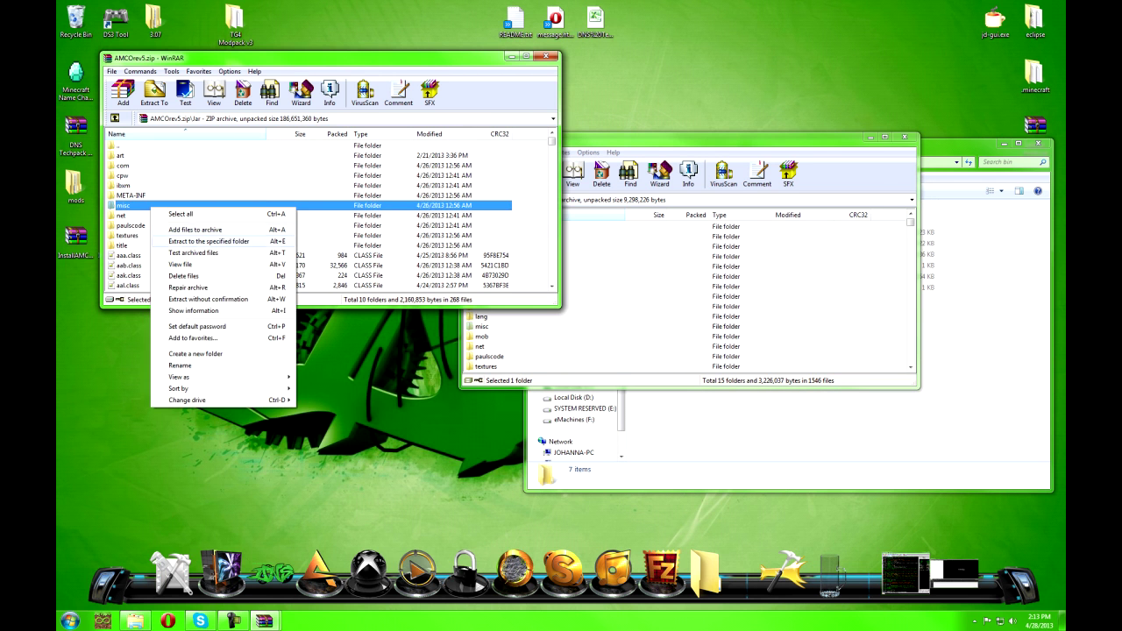
{"action": "left_click", "coordinate": [181, 213]}
{"action": "left_click_drag", "start_coordinate": [166, 196], "coordinate": [604, 289]}
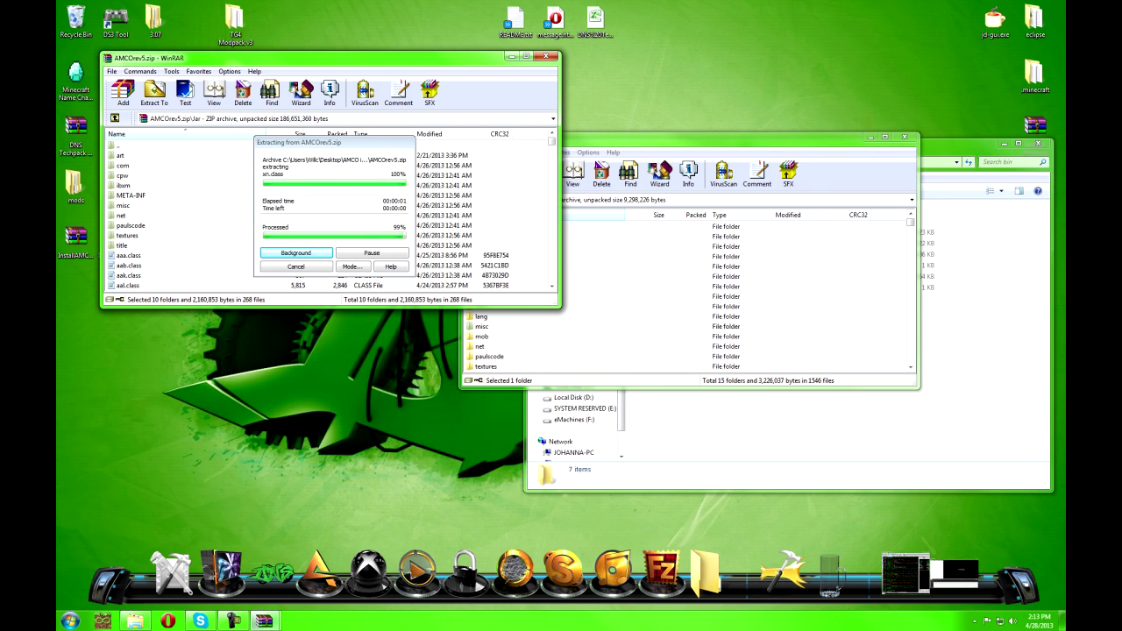
{"action": "key", "text": "Return"}
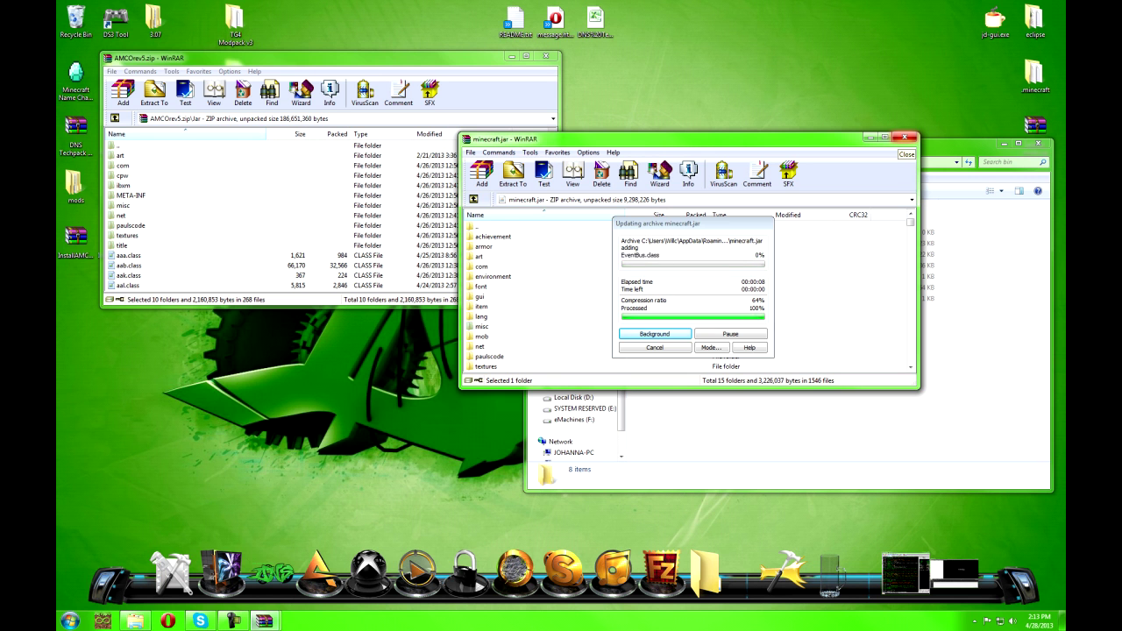
{"action": "left_click", "coordinate": [904, 138]}
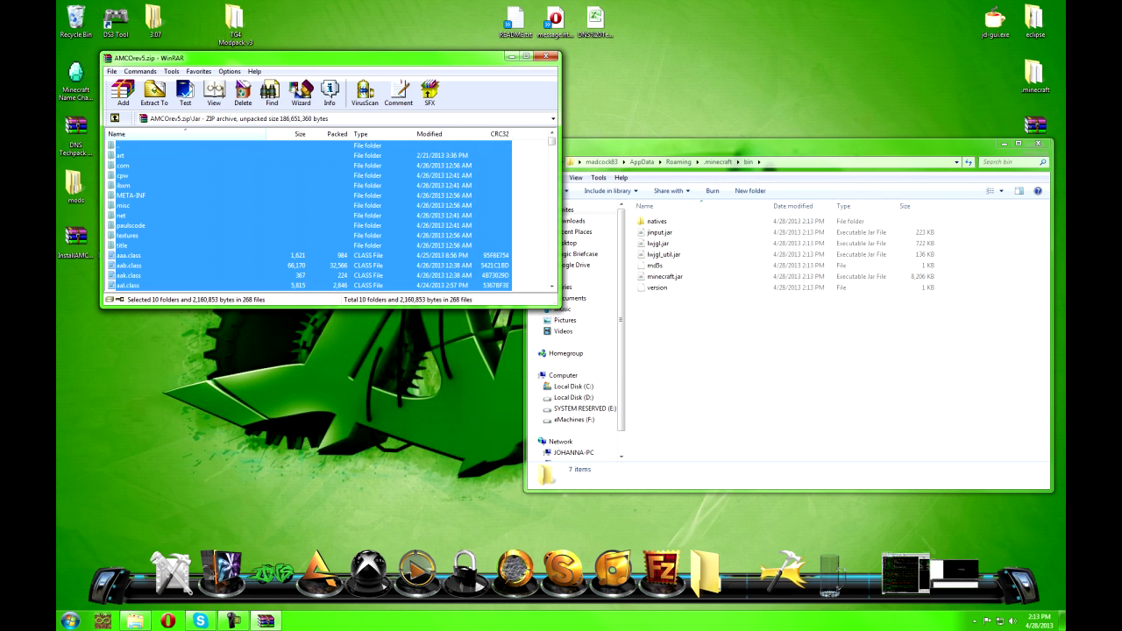
Extract the entire contents of the Root folder in AMCOrev5.zip into the .minecraft folder, replacing the files with the same names.
{"action": "left_click", "coordinate": [115, 118]}
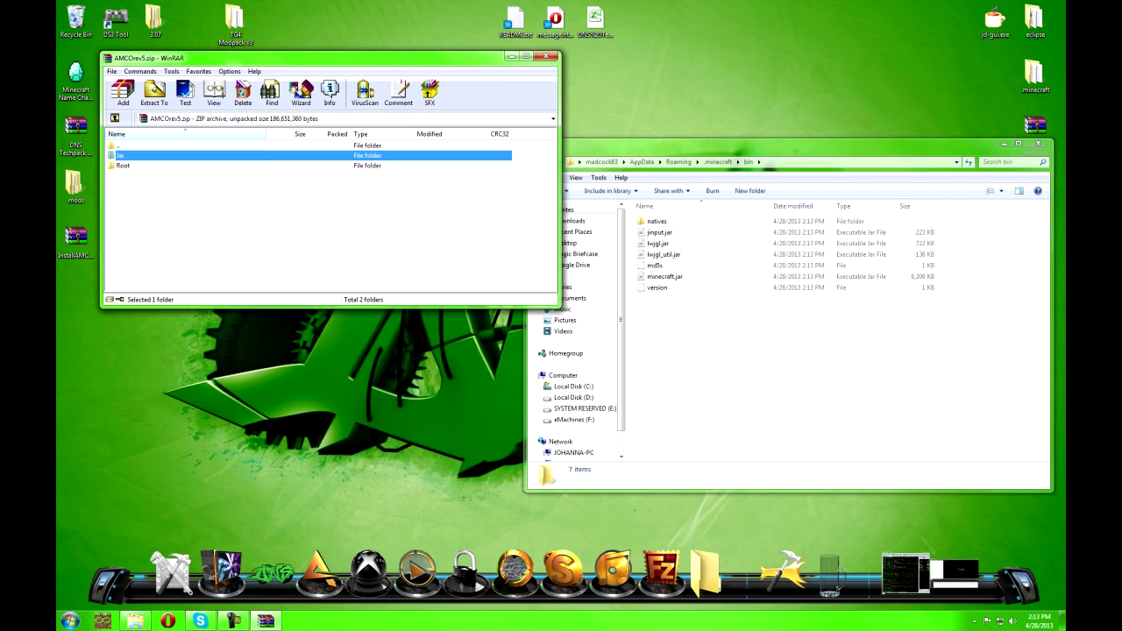
{"action": "left_click", "coordinate": [717, 162]}
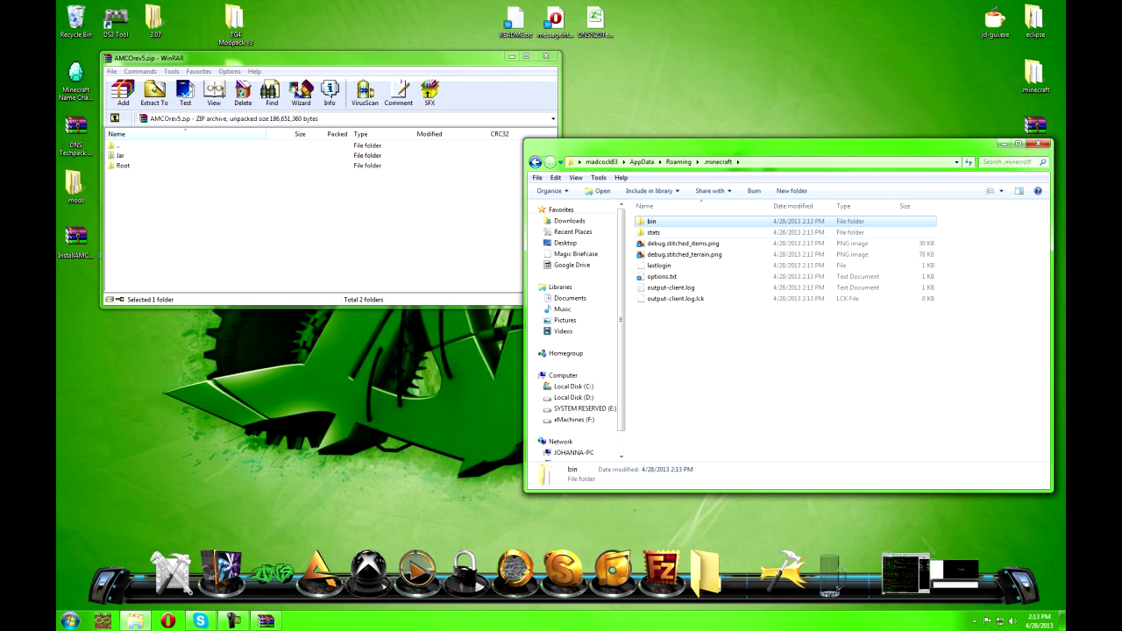
{"action": "double_click", "coordinate": [123, 166]}
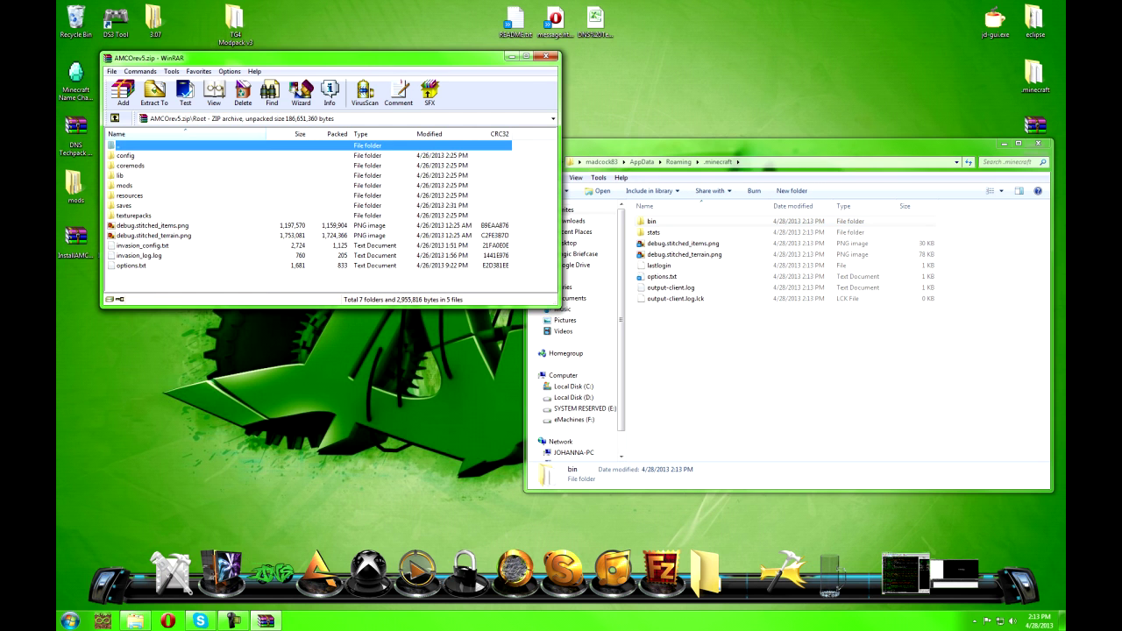
{"action": "left_click_drag", "start_coordinate": [175, 281], "coordinate": [753, 368]}
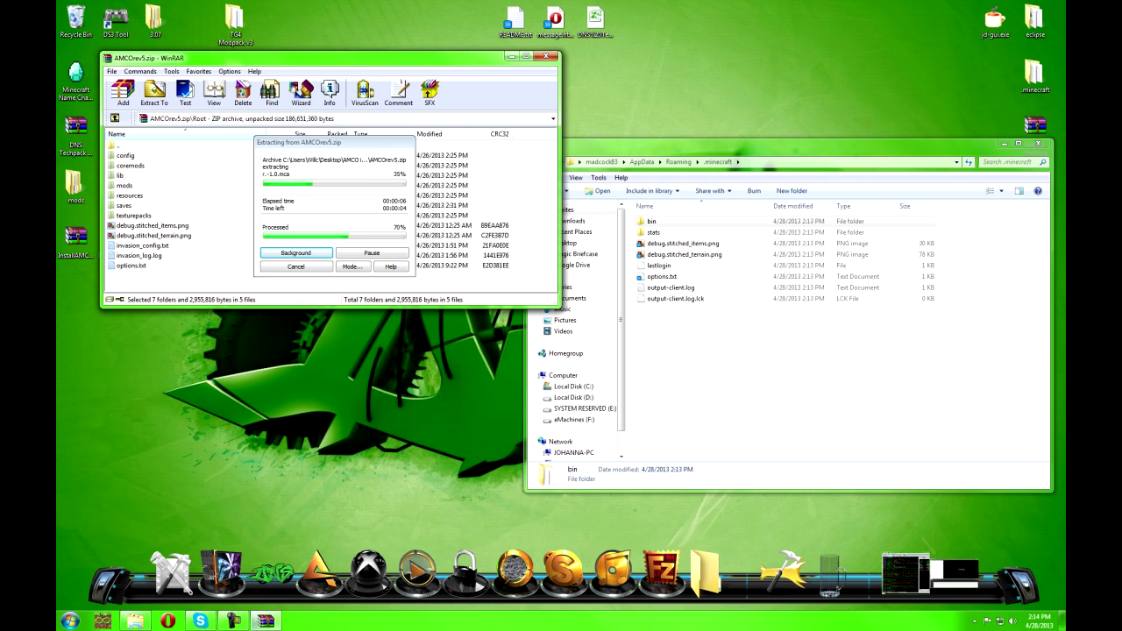
{"action": "left_click", "coordinate": [559, 255]}
{"action": "left_click", "coordinate": [559, 255]}
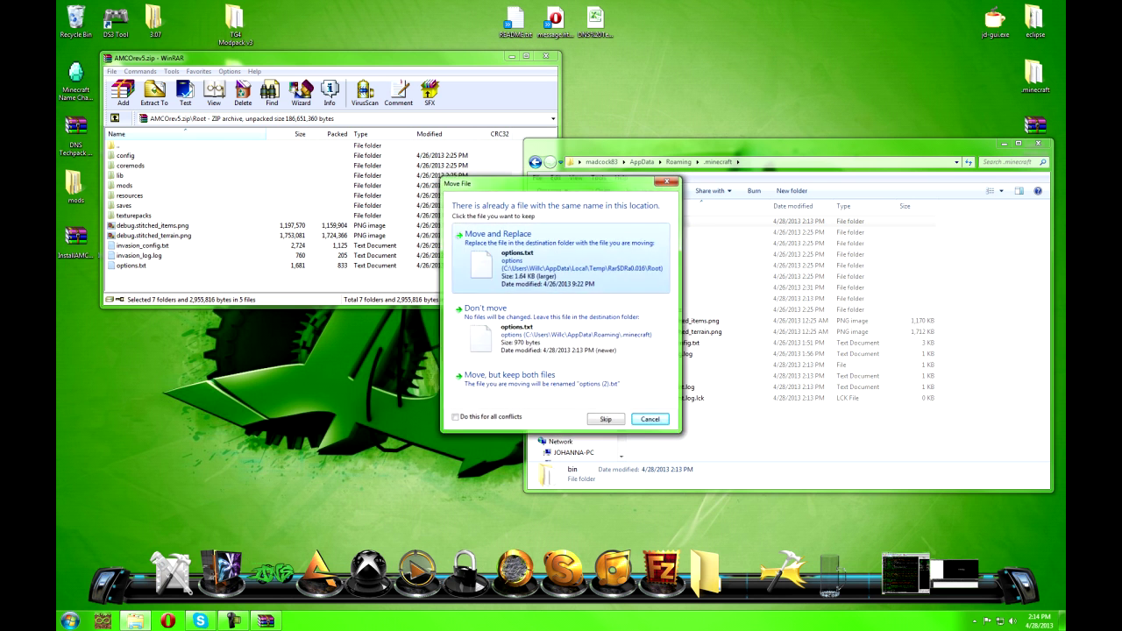
{"action": "left_click", "coordinate": [521, 279]}
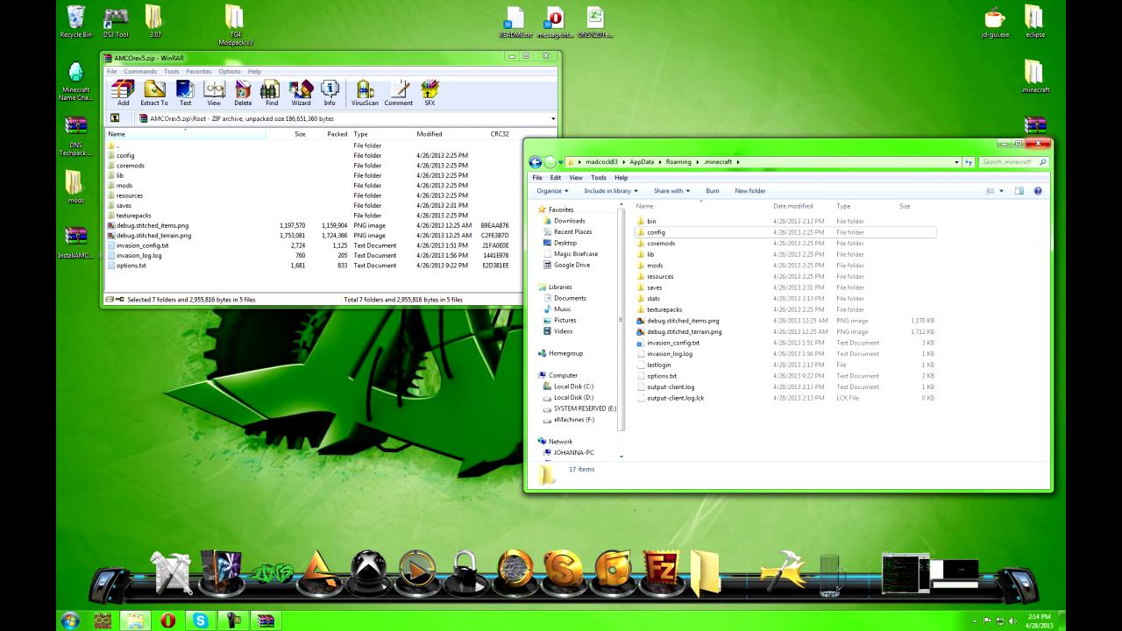
Close the .minecraft folder and the AMCOrev5.zip archive, then launch Minecraft and log in.
{"action": "left_click", "coordinate": [1039, 143]}
{"action": "double_click", "coordinate": [235, 185]}
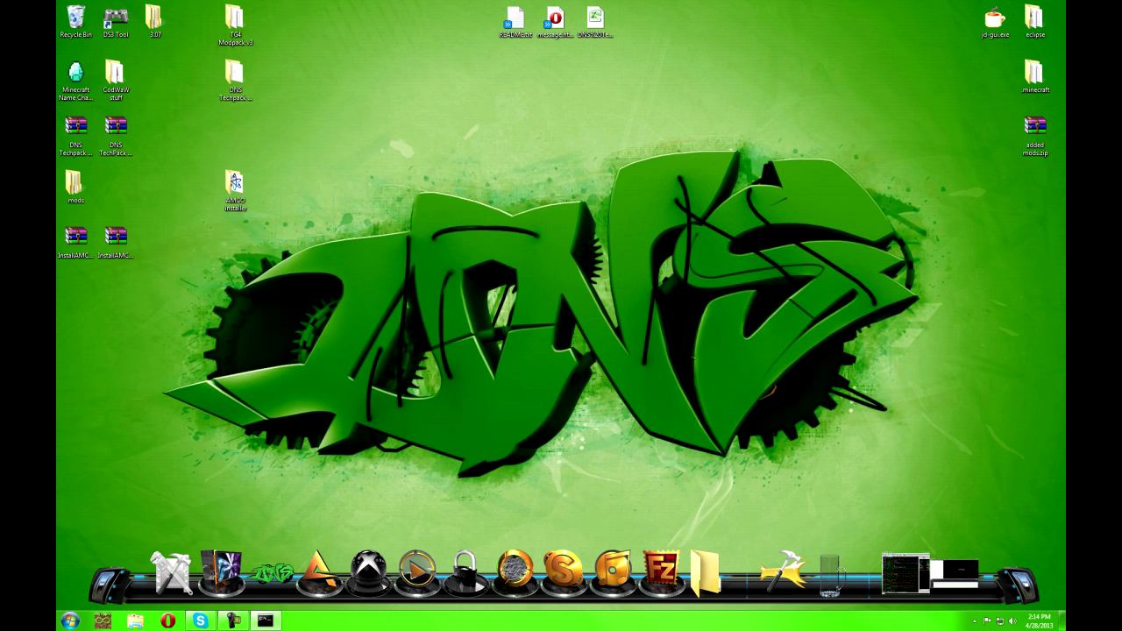
{"action": "left_click_drag", "start_coordinate": [298, 126], "coordinate": [254, 62]}
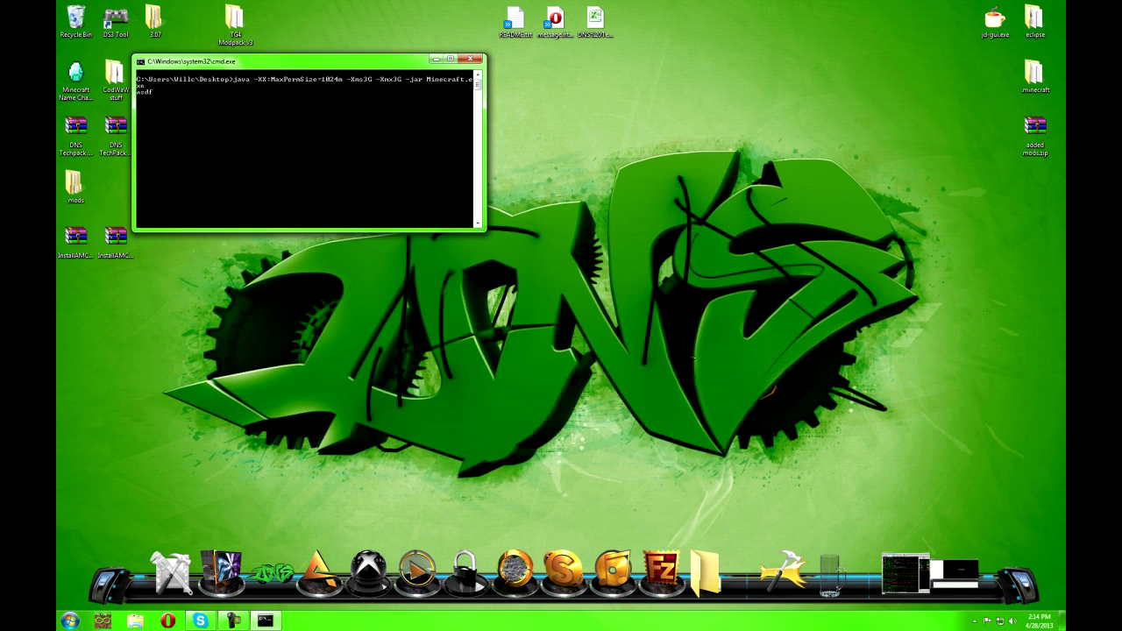
{"action": "key", "text": "Return"}
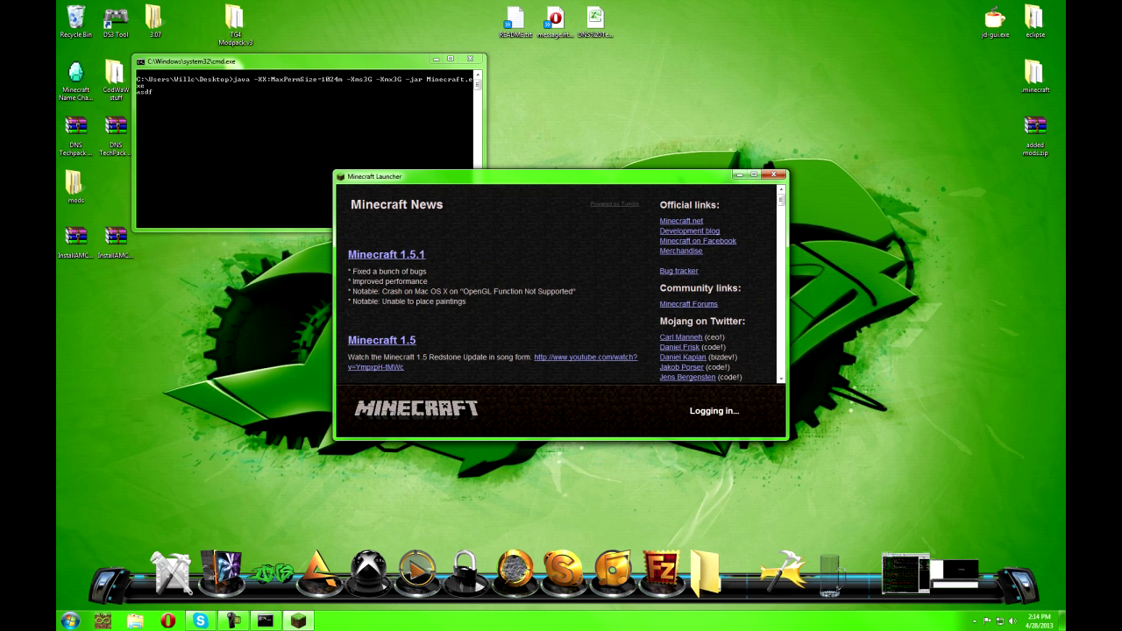